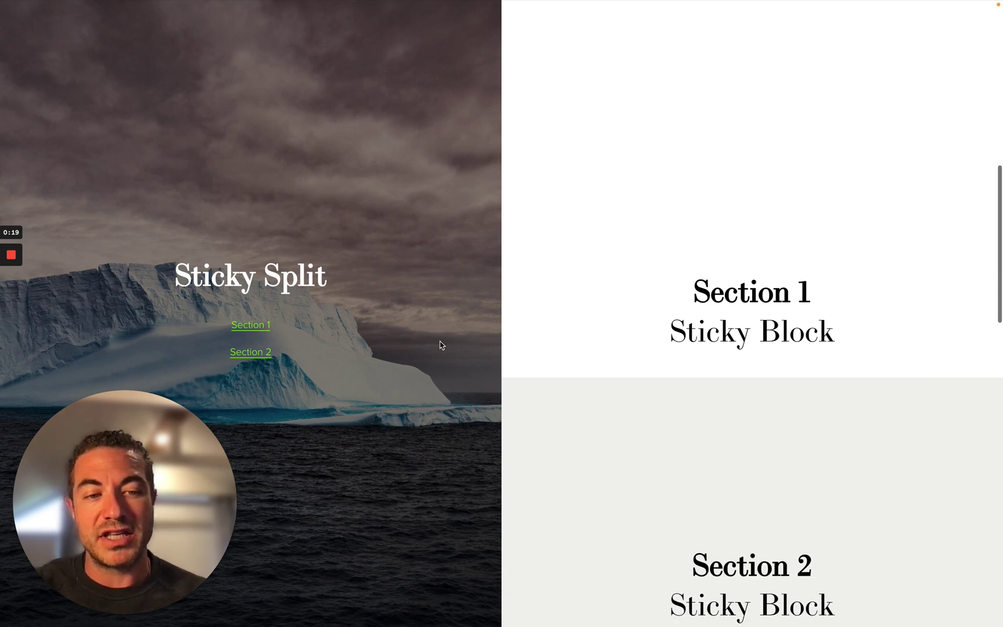
{"action": "scroll", "coordinate": [439, 345], "scroll_direction": "down", "scroll_amount": 2}
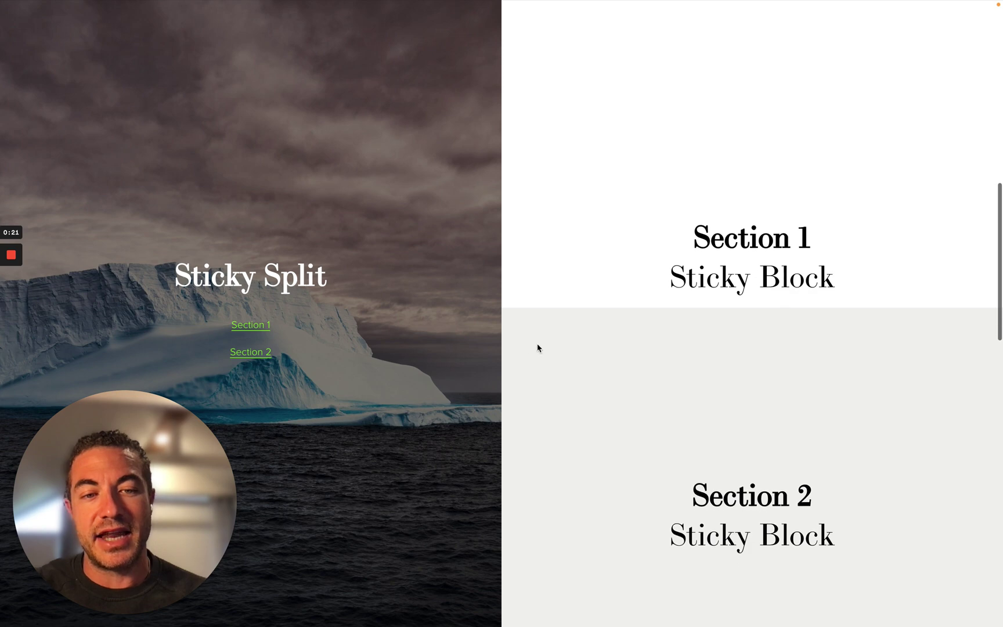
{"action": "scroll", "coordinate": [538, 347], "scroll_direction": "down", "scroll_amount": 2}
{"action": "scroll", "coordinate": [538, 348], "scroll_direction": "down", "scroll_amount": 1}
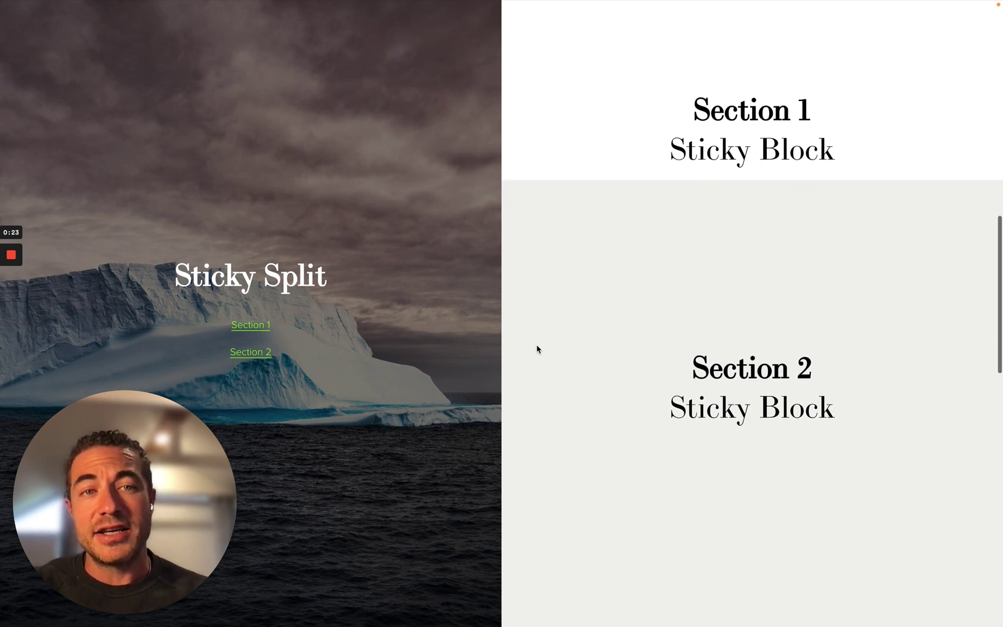
Scroll the live page down and back up to preview the sticky split scrolling.
{"action": "scroll", "coordinate": [536, 349], "scroll_direction": "up", "scroll_amount": 3}
{"action": "scroll", "coordinate": [535, 349], "scroll_direction": "up", "scroll_amount": 6}
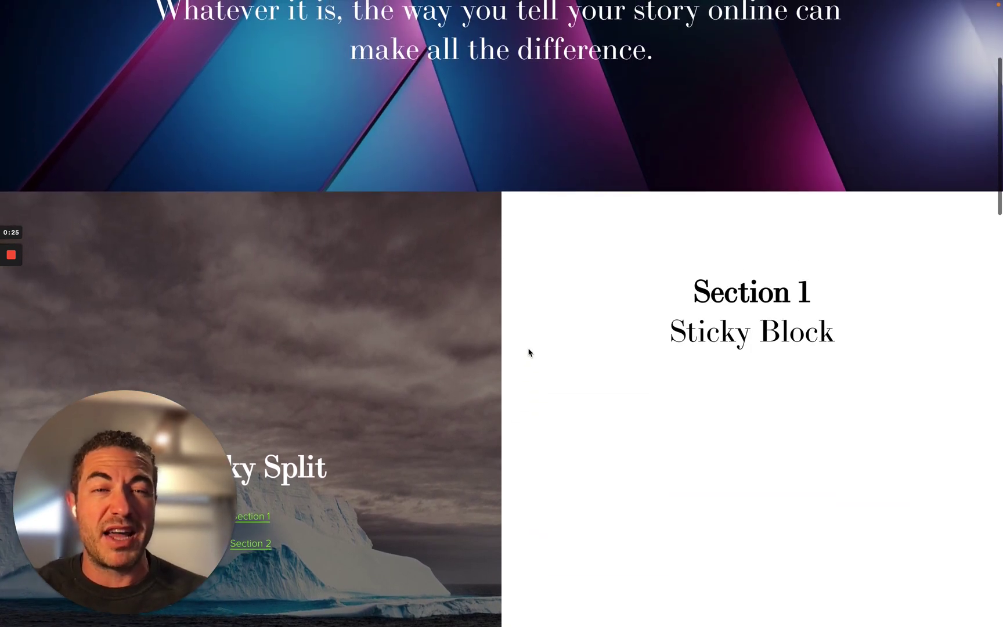
{"action": "scroll", "coordinate": [528, 352], "scroll_direction": "up", "scroll_amount": 1}
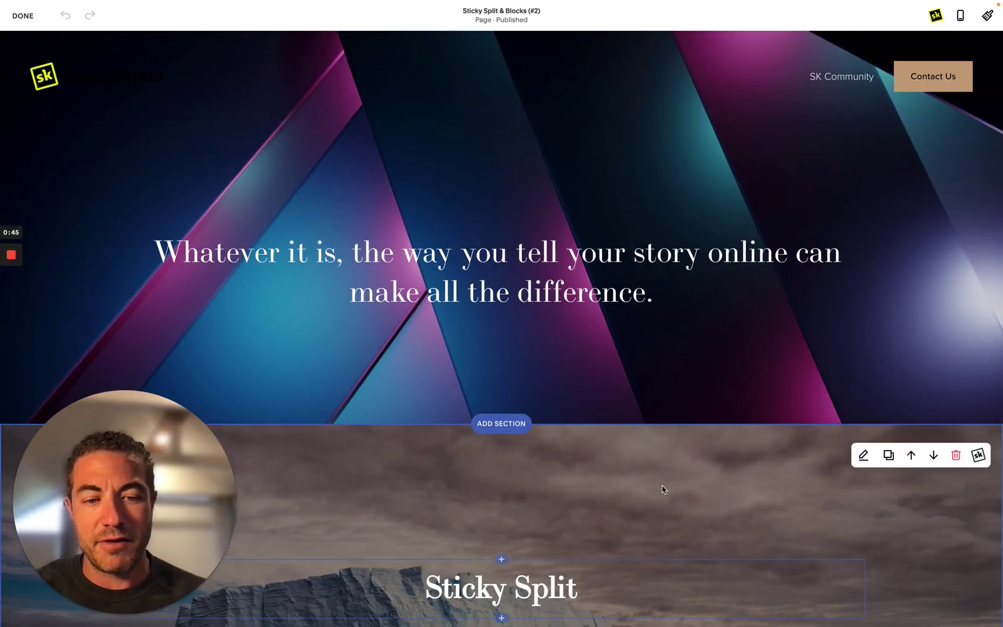
Apply Sticky Split to the iceberg section: Side Left, Width 50%, Include Sections 2.
{"action": "scroll", "coordinate": [659, 491], "scroll_direction": "down", "scroll_amount": 6}
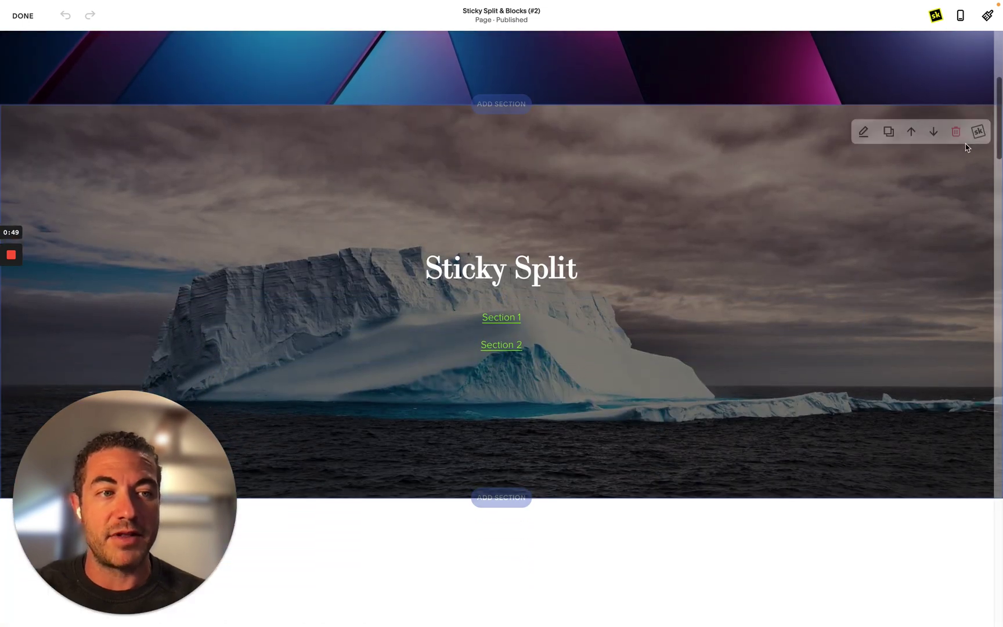
{"action": "left_click", "coordinate": [978, 135]}
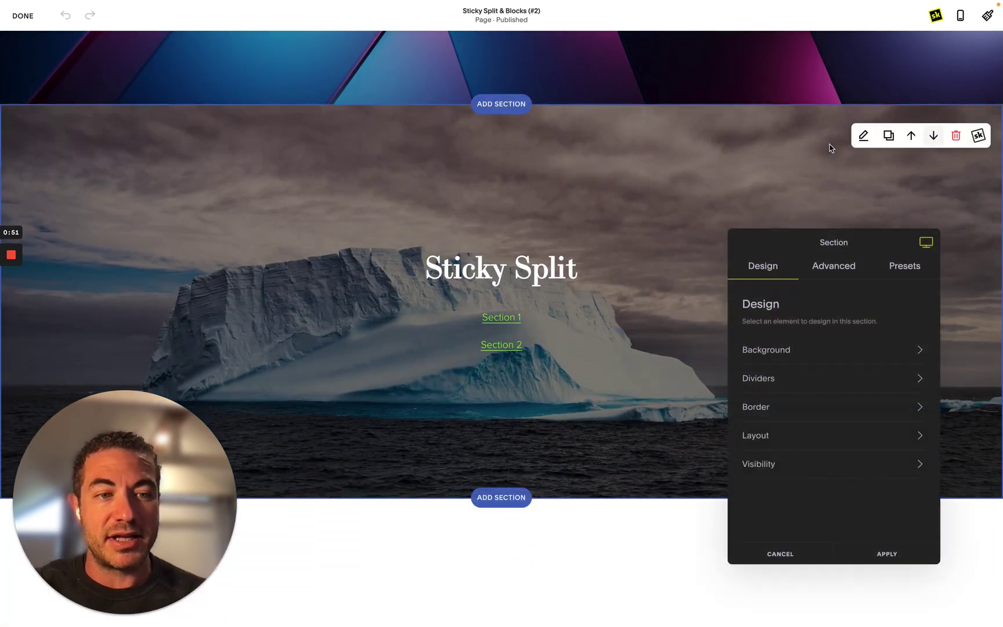
{"action": "left_click", "coordinate": [847, 262]}
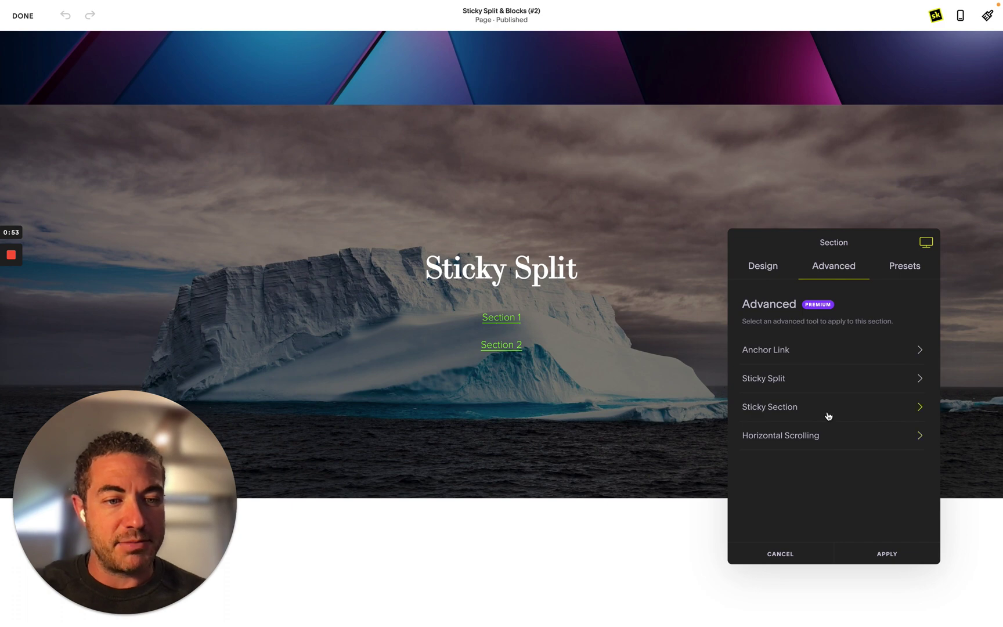
{"action": "left_click", "coordinate": [830, 380]}
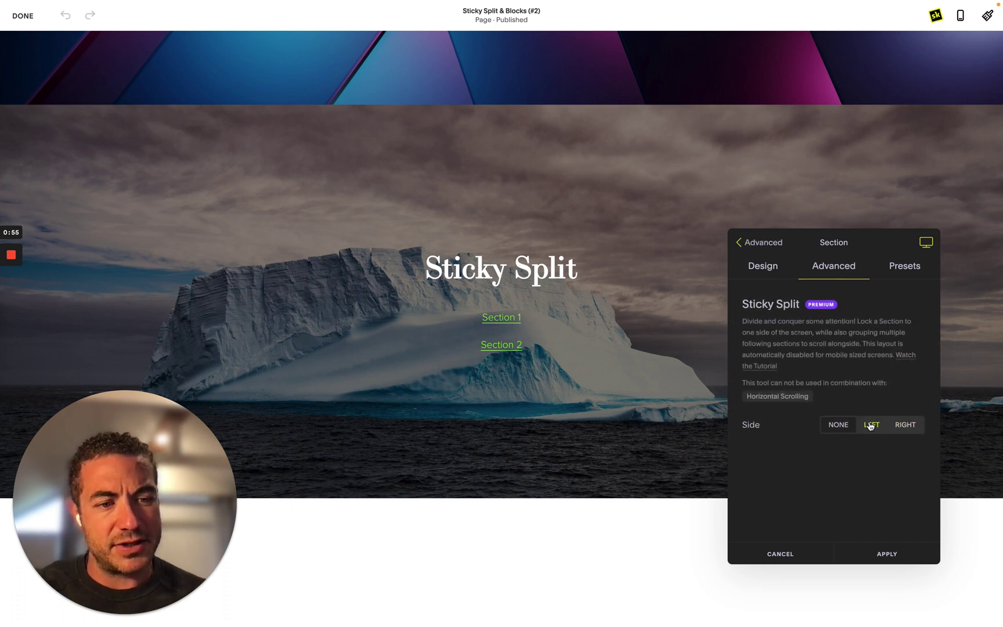
{"action": "left_click", "coordinate": [871, 426]}
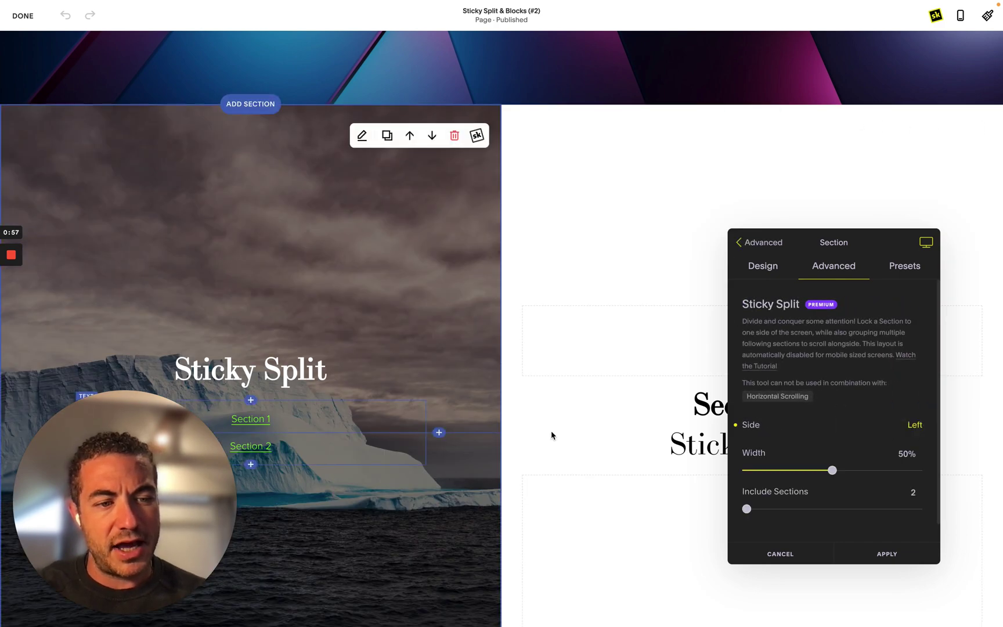
{"action": "scroll", "coordinate": [372, 432], "scroll_direction": "down", "scroll_amount": 10}
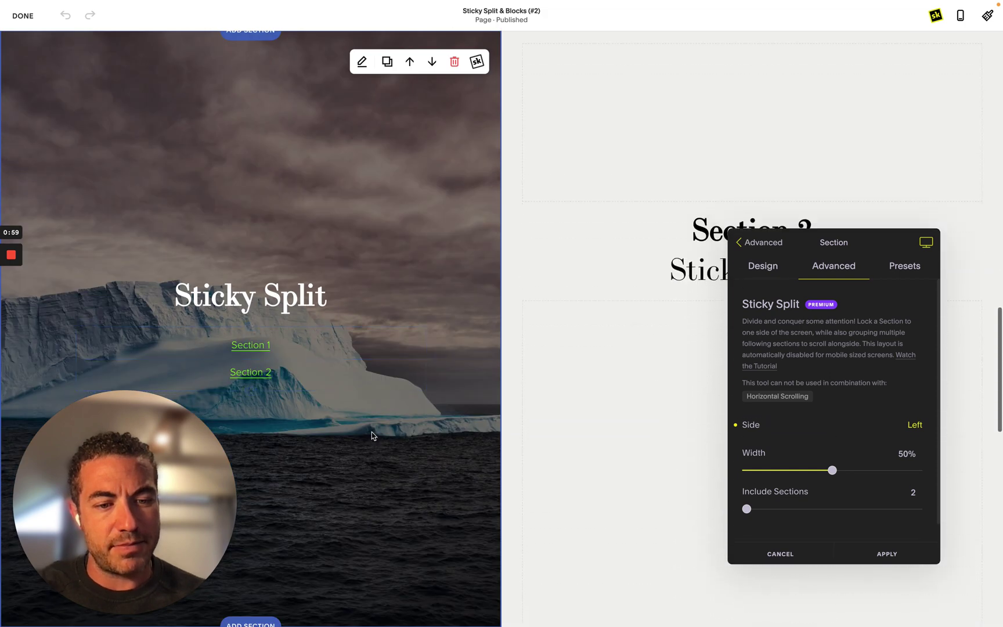
{"action": "scroll", "coordinate": [372, 436], "scroll_direction": "down", "scroll_amount": 5}
{"action": "scroll", "coordinate": [372, 436], "scroll_direction": "up", "scroll_amount": 6}
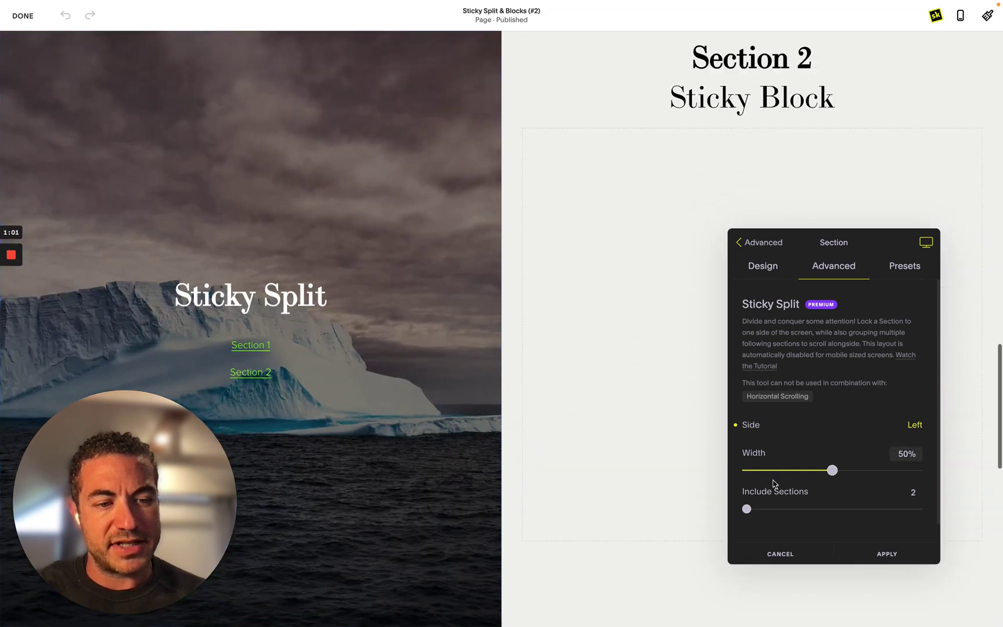
{"action": "left_click", "coordinate": [887, 553]}
{"action": "scroll", "coordinate": [478, 436], "scroll_direction": "up", "scroll_amount": 10}
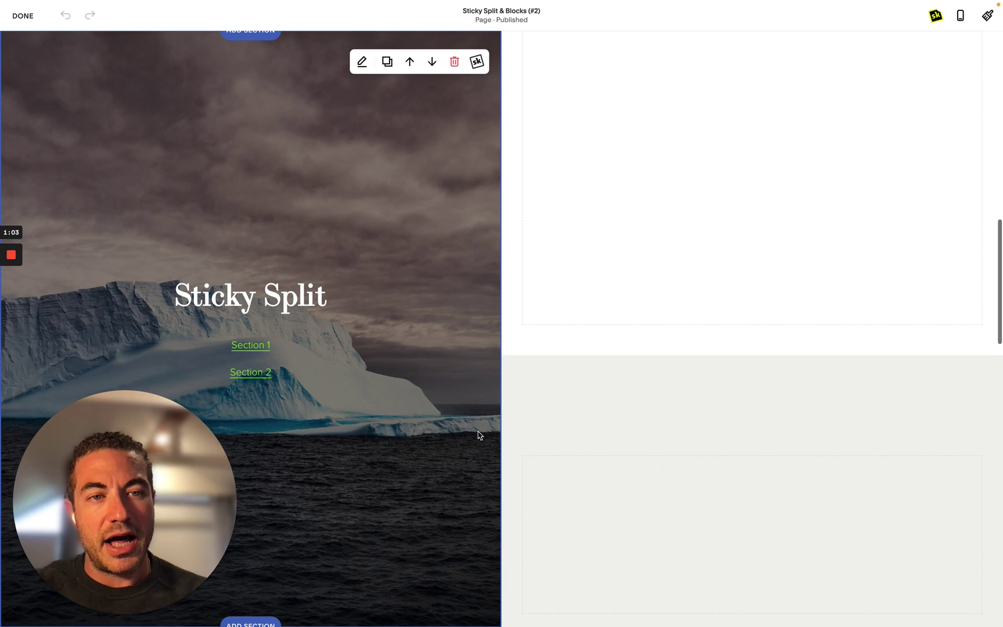
{"action": "scroll", "coordinate": [478, 436], "scroll_direction": "down", "scroll_amount": 5}
{"action": "scroll", "coordinate": [478, 435], "scroll_direction": "up", "scroll_amount": 10}
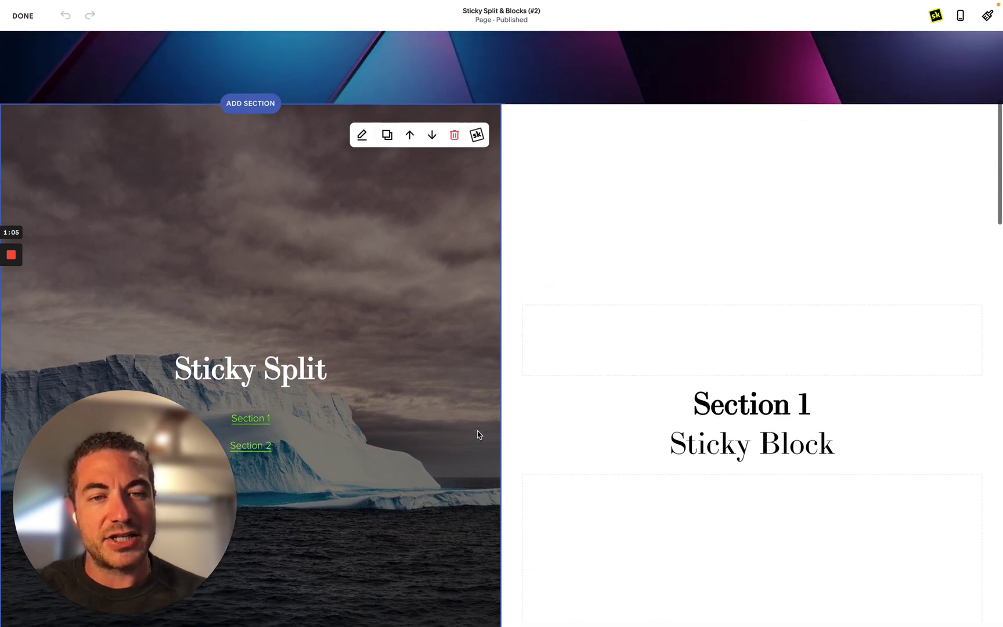
{"action": "scroll", "coordinate": [324, 411], "scroll_direction": "down", "scroll_amount": 3}
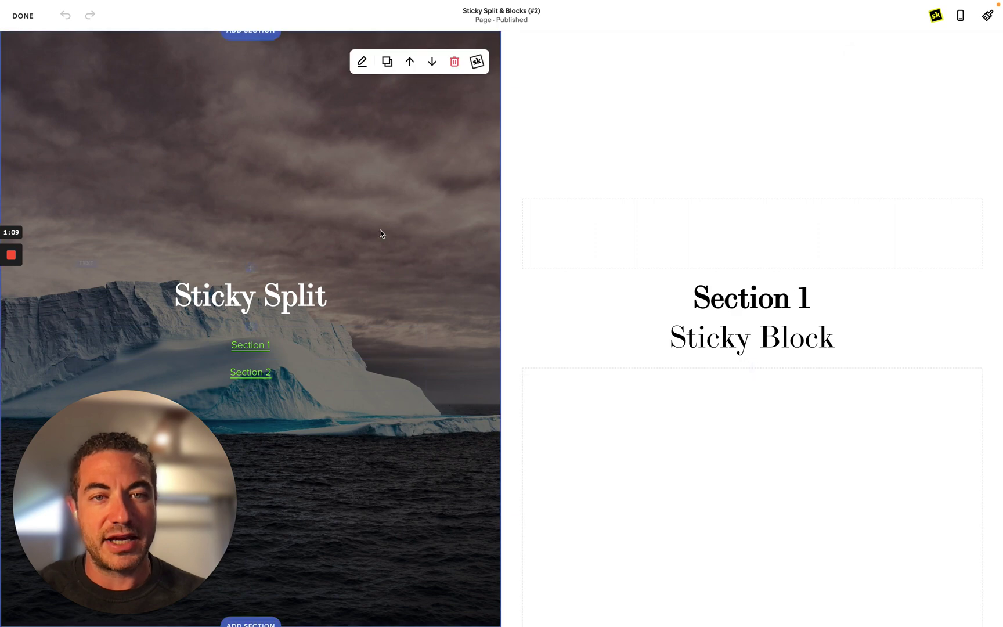
{"action": "scroll", "coordinate": [381, 238], "scroll_direction": "up", "scroll_amount": 2}
{"action": "scroll", "coordinate": [379, 239], "scroll_direction": "up", "scroll_amount": 1}
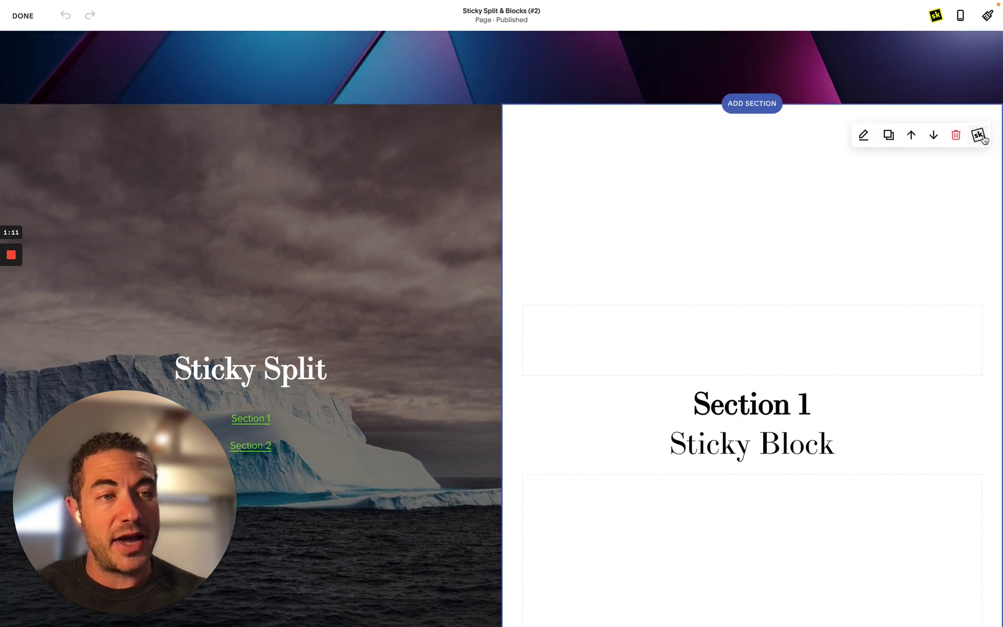
Set the Section 1 section's SquareKicker Anchor Link Section ID to 'section-1' and apply.
{"action": "left_click", "coordinate": [980, 136]}
{"action": "left_click", "coordinate": [835, 266]}
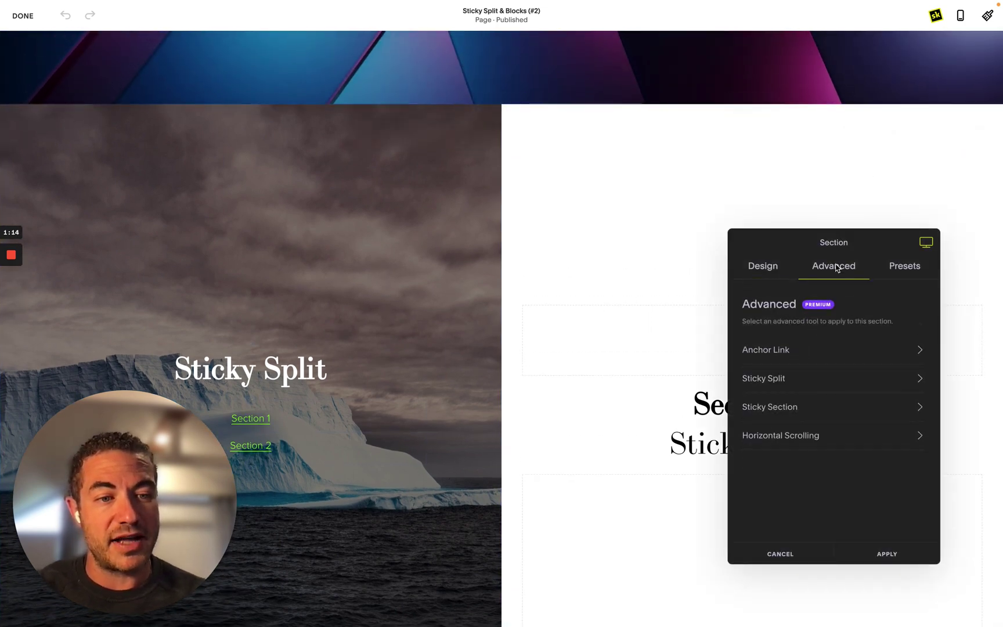
{"action": "left_click", "coordinate": [829, 350]}
{"action": "scroll", "coordinate": [818, 415], "scroll_direction": "down", "scroll_amount": 2}
{"action": "left_click", "coordinate": [885, 491]}
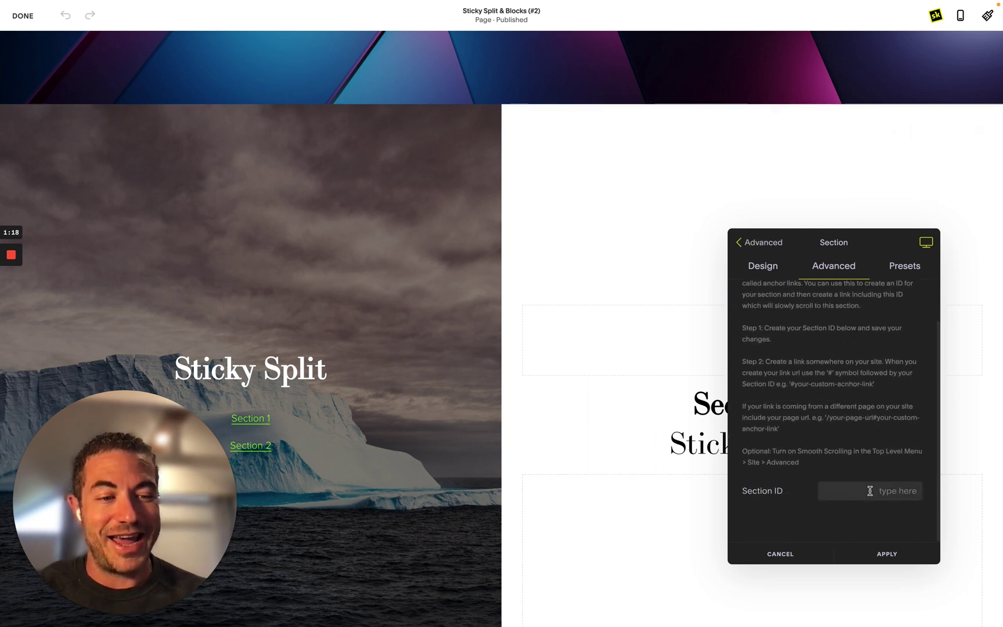
{"action": "left_click", "coordinate": [760, 465]}
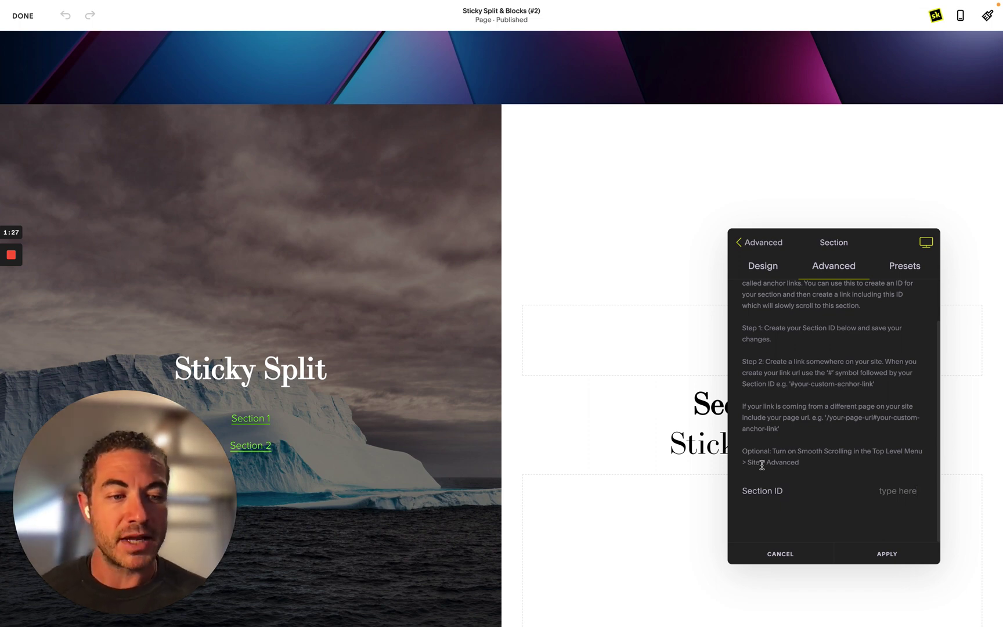
{"action": "type", "text": "s"}
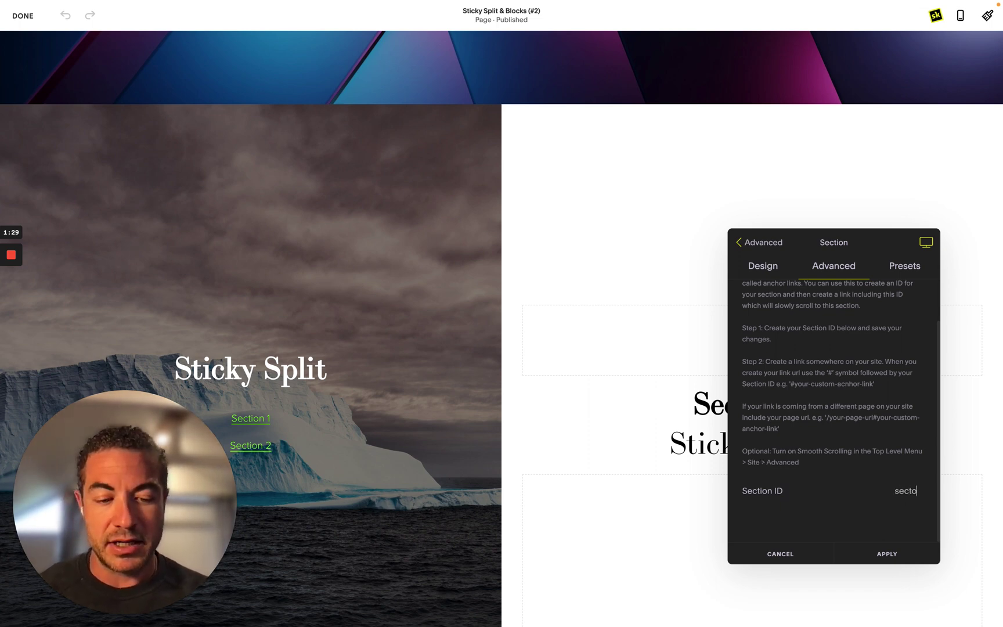
{"action": "type", "text": "ection-1"}
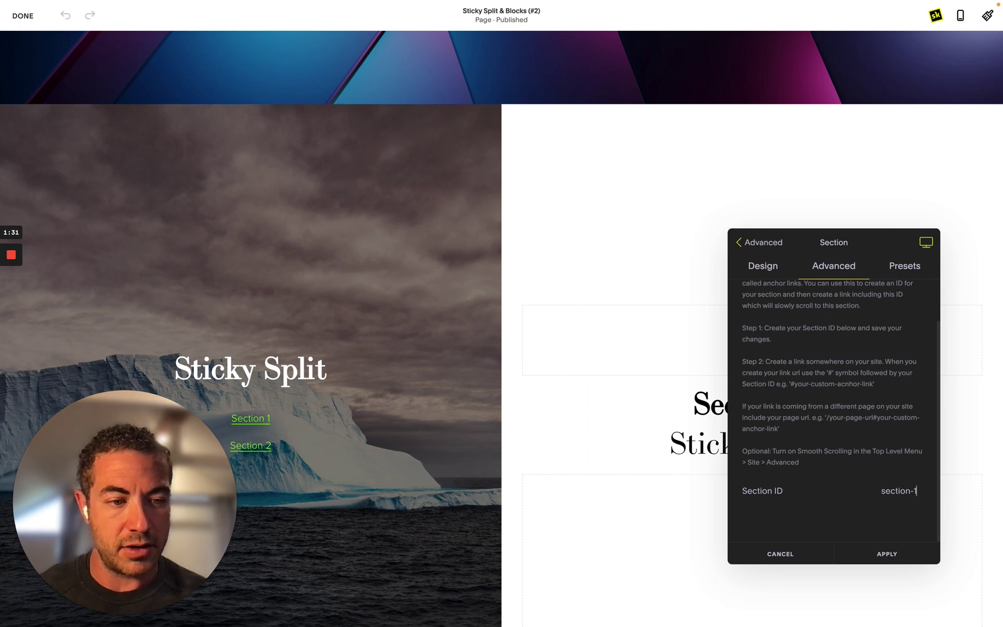
{"action": "left_click", "coordinate": [882, 559]}
{"action": "scroll", "coordinate": [882, 559], "scroll_direction": "down", "scroll_amount": 10}
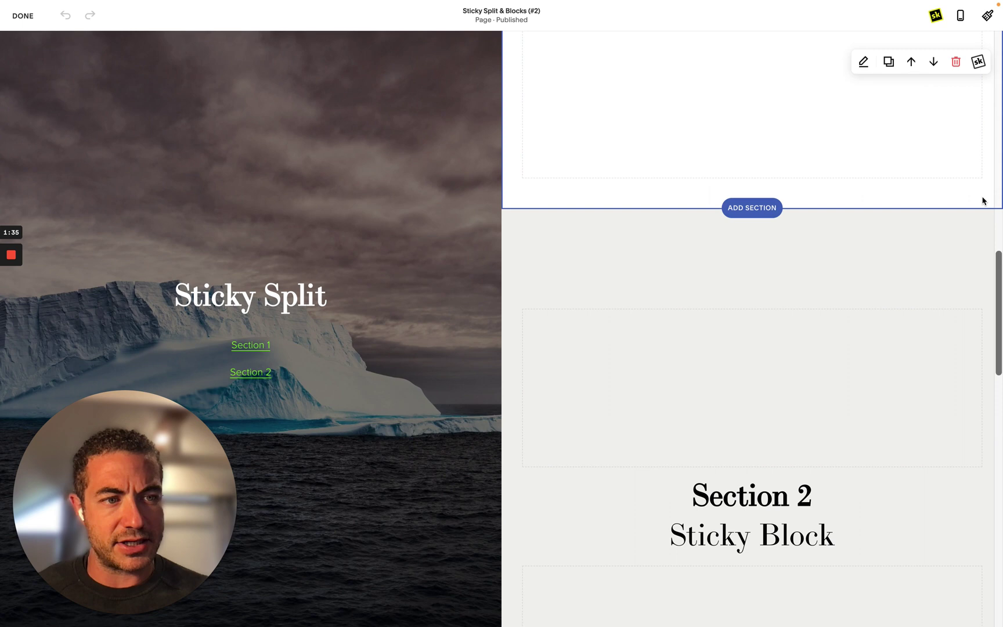
Enter 'section-2' as the Anchor Link Section ID for the Section 2 section.
{"action": "left_click", "coordinate": [979, 239]}
{"action": "left_click", "coordinate": [839, 267]}
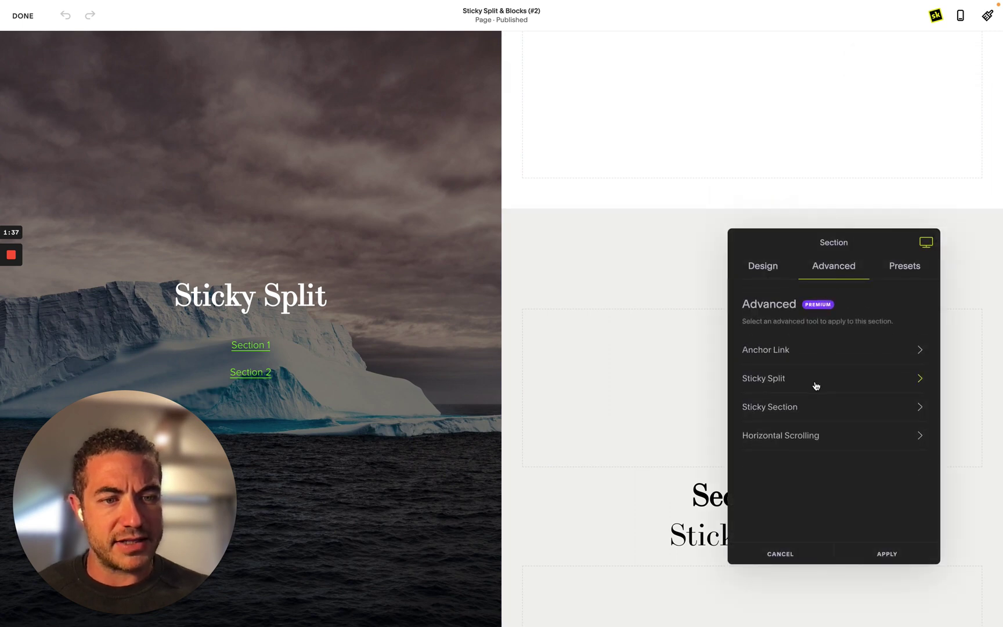
{"action": "left_click", "coordinate": [841, 349]}
{"action": "scroll", "coordinate": [840, 407], "scroll_direction": "down", "scroll_amount": 3}
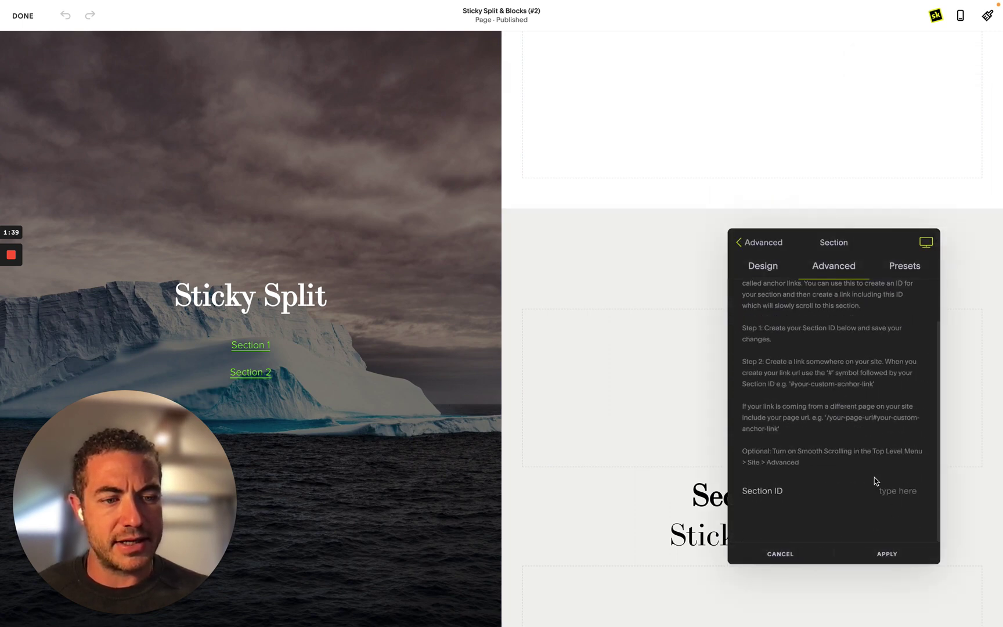
{"action": "type", "text": "sect"}
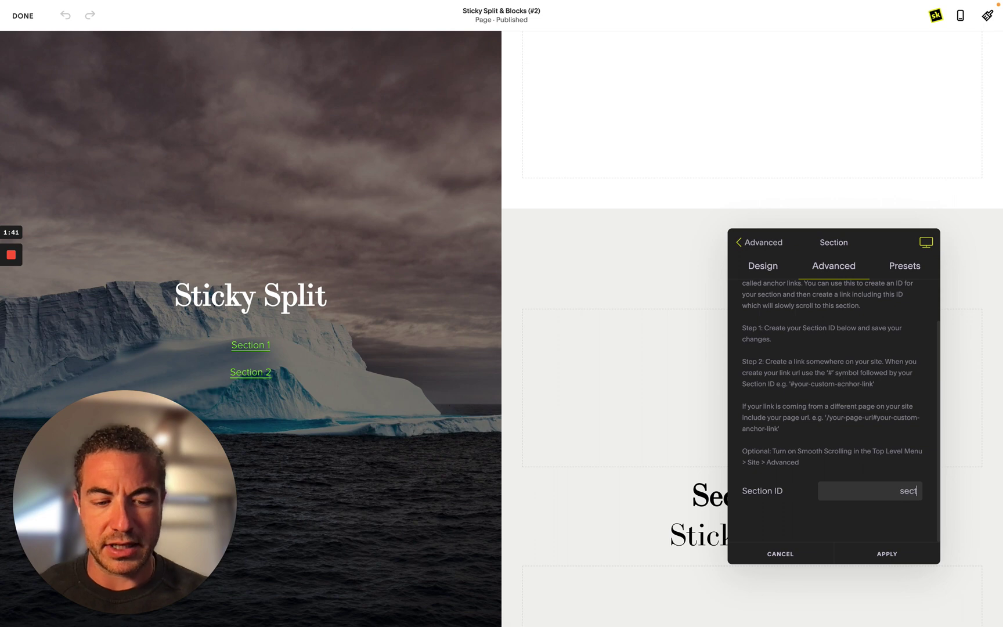
{"action": "type", "text": "ion-2"}
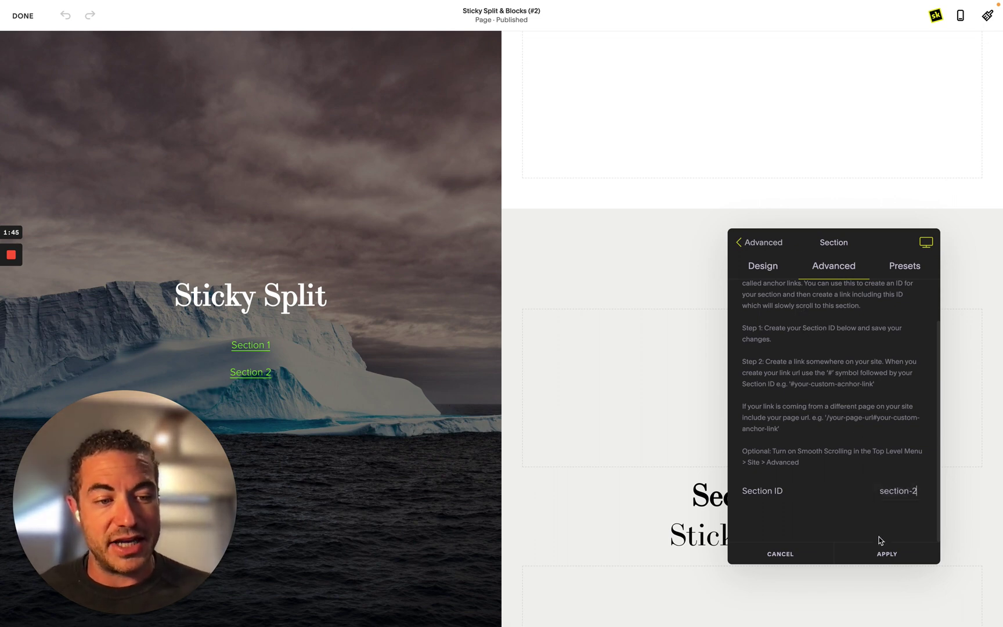
{"action": "scroll", "coordinate": [813, 395], "scroll_direction": "up", "scroll_amount": 1}
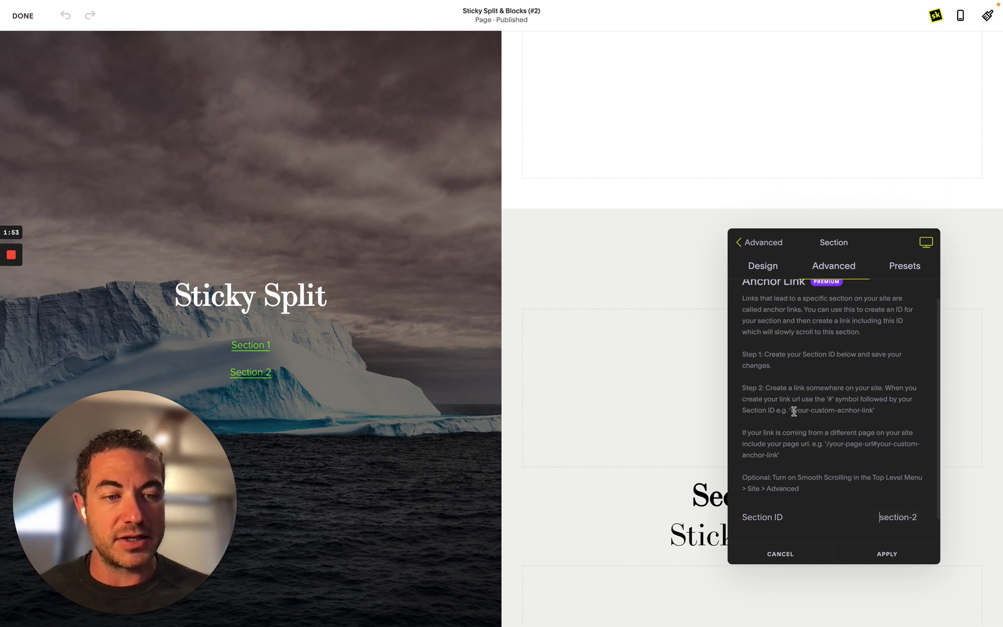
{"action": "left_click_drag", "start_coordinate": [792, 411], "coordinate": [874, 412]}
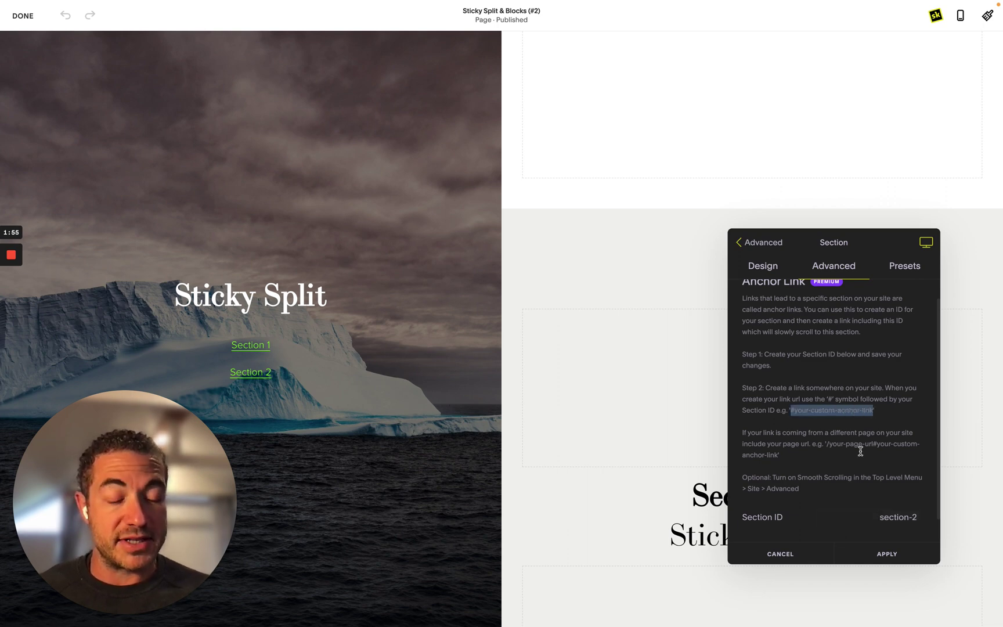
{"action": "left_click", "coordinate": [791, 412]}
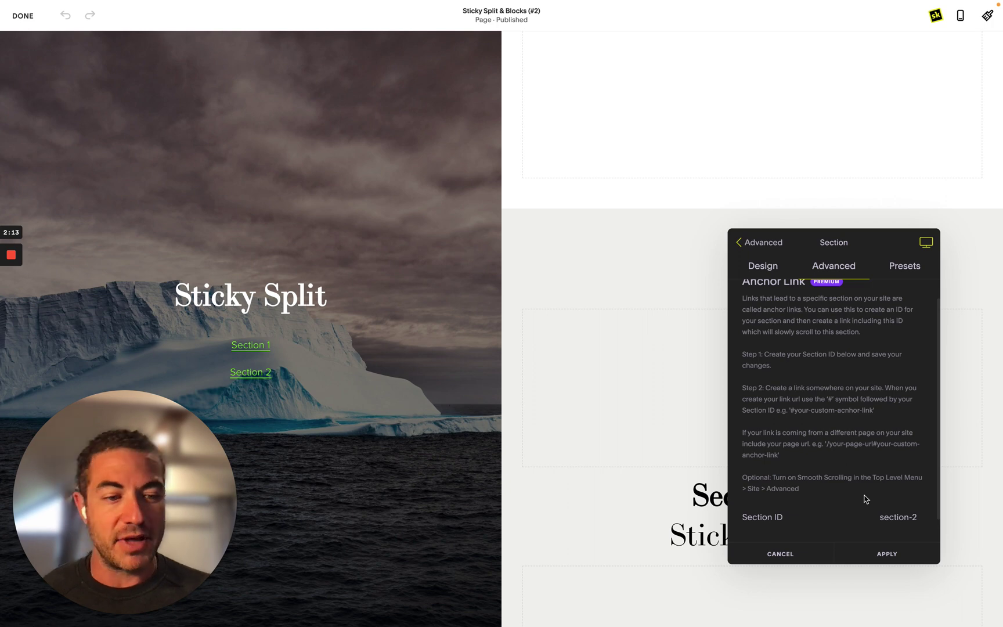
Apply the section-2 anchor and confirm the Section 1 link targets #section-1.
{"action": "left_click", "coordinate": [888, 554]}
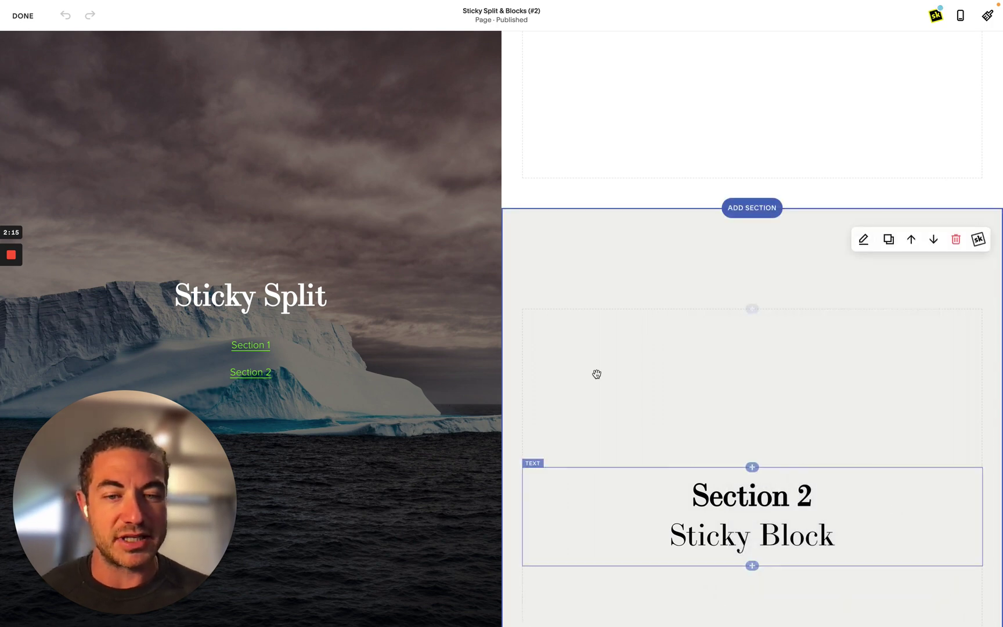
{"action": "left_click", "coordinate": [265, 345]}
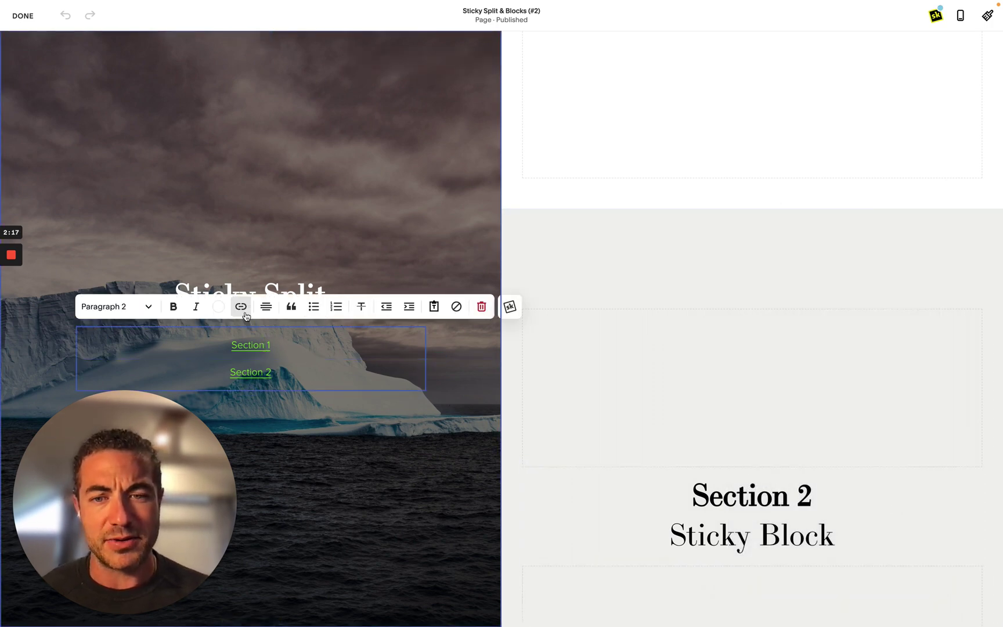
{"action": "left_click", "coordinate": [241, 308]}
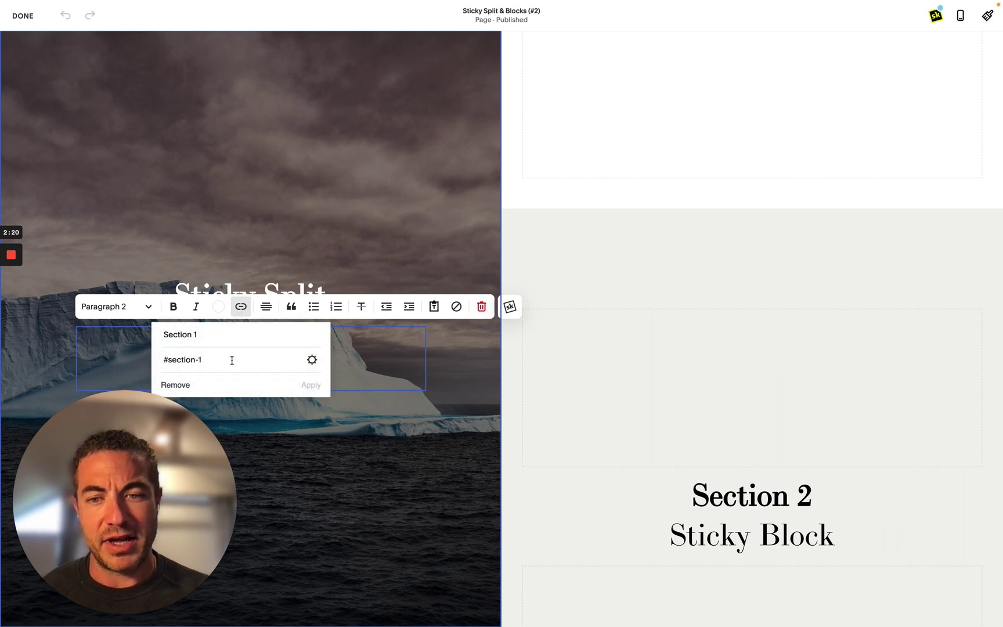
{"action": "left_click_drag", "start_coordinate": [167, 358], "coordinate": [166, 361]}
{"action": "left_click", "coordinate": [344, 460]}
Confirm the Section 2 link targets #section-2.
{"action": "left_click", "coordinate": [250, 372]}
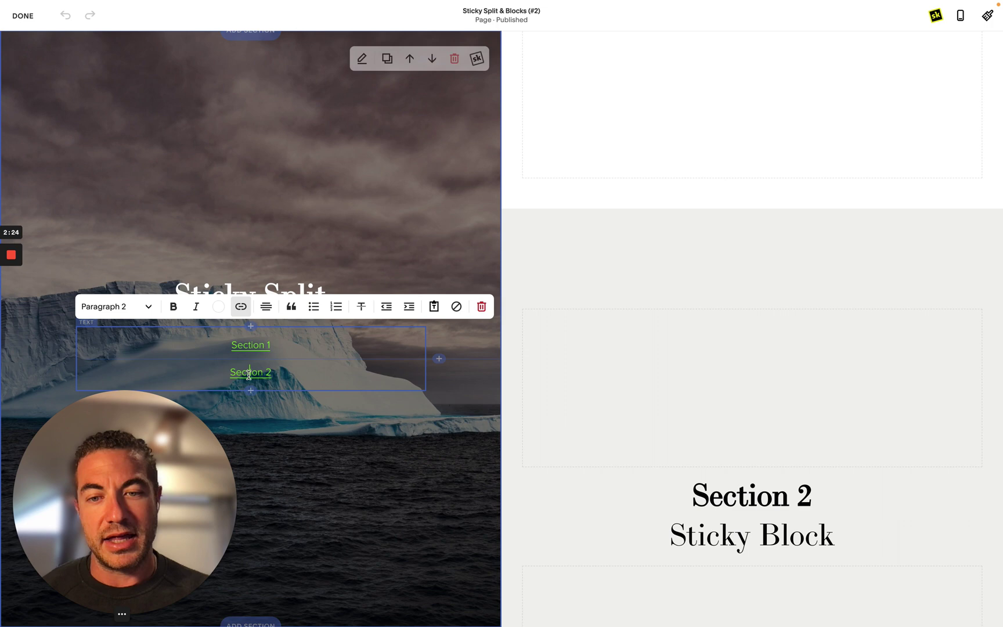
{"action": "left_click", "coordinate": [241, 307]}
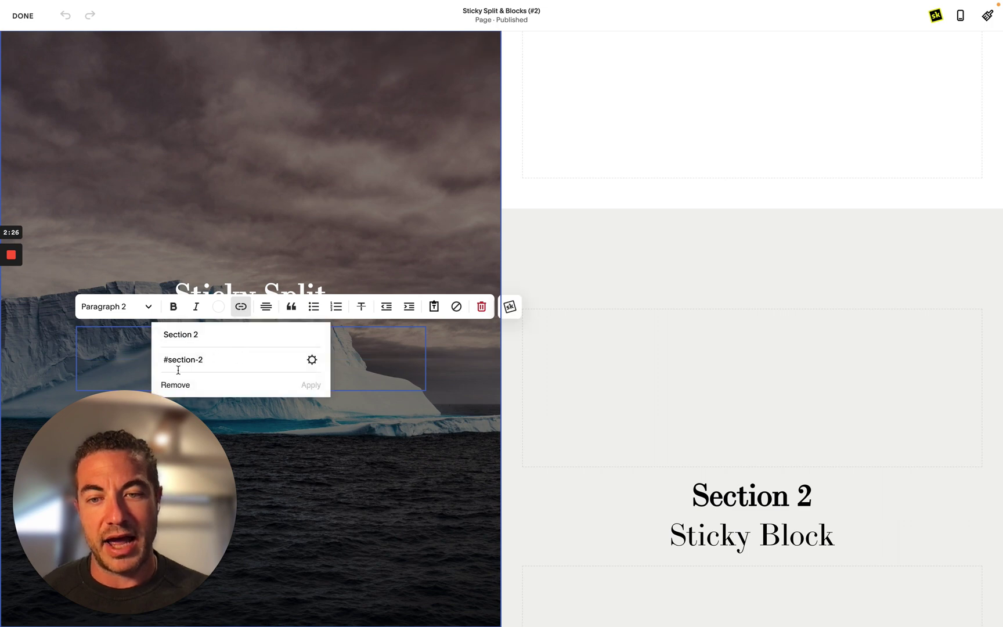
{"action": "left_click", "coordinate": [369, 500]}
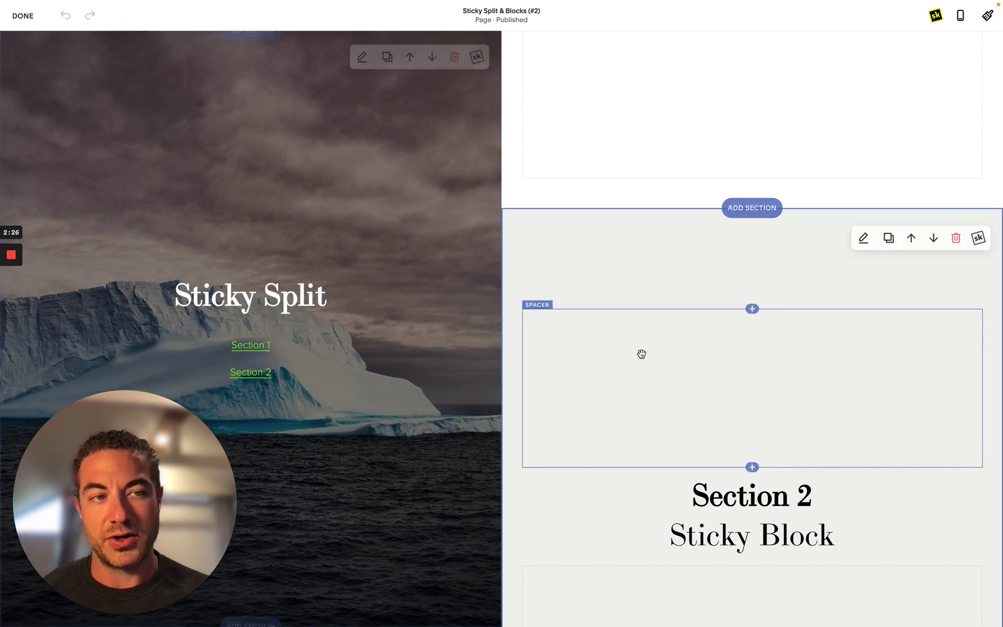
Enable site-wide Smooth Scroll at 500ms speed with a 0px offset and apply it.
{"action": "left_click", "coordinate": [934, 18]}
{"action": "left_click", "coordinate": [801, 104]}
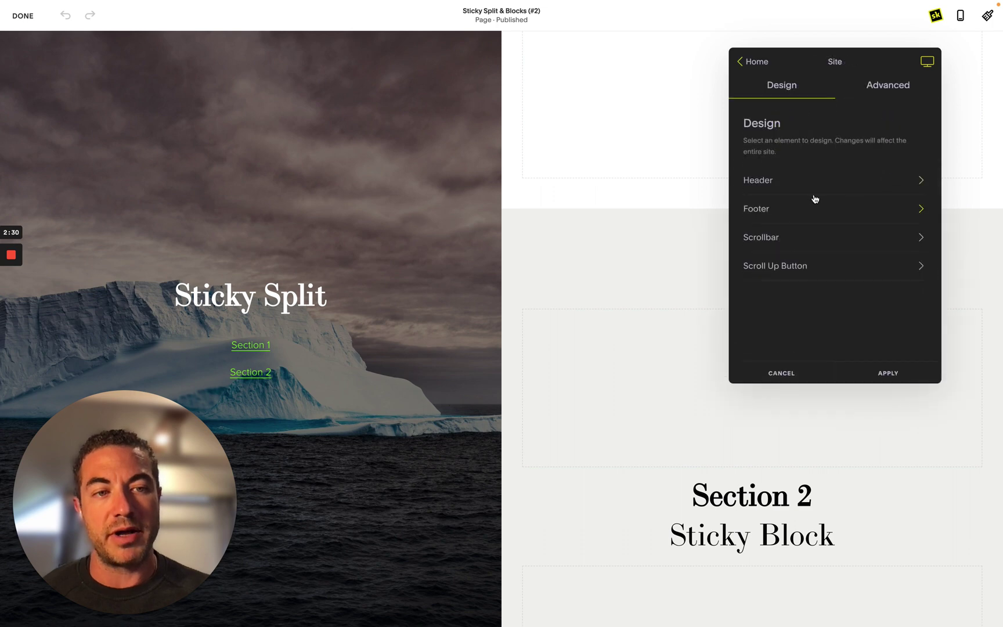
{"action": "left_click", "coordinate": [906, 90]}
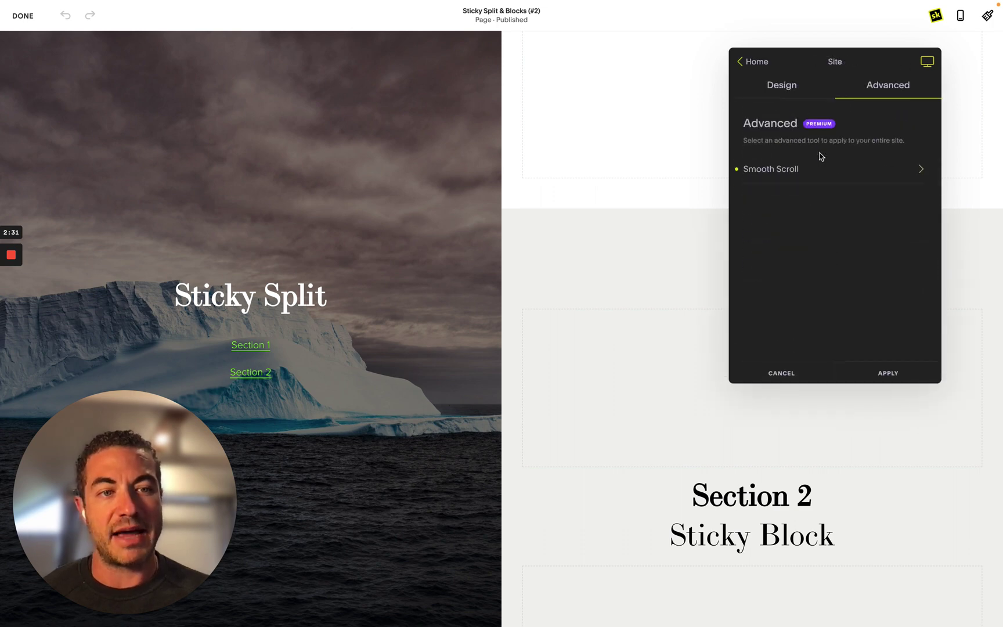
{"action": "left_click", "coordinate": [851, 169]}
{"action": "left_click", "coordinate": [912, 172]}
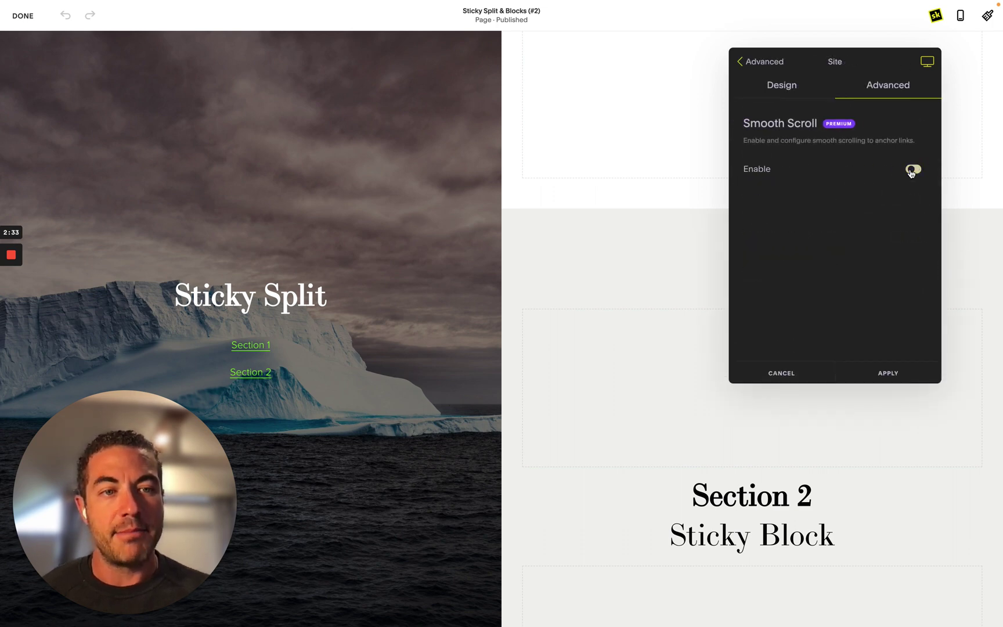
{"action": "left_click", "coordinate": [912, 169]}
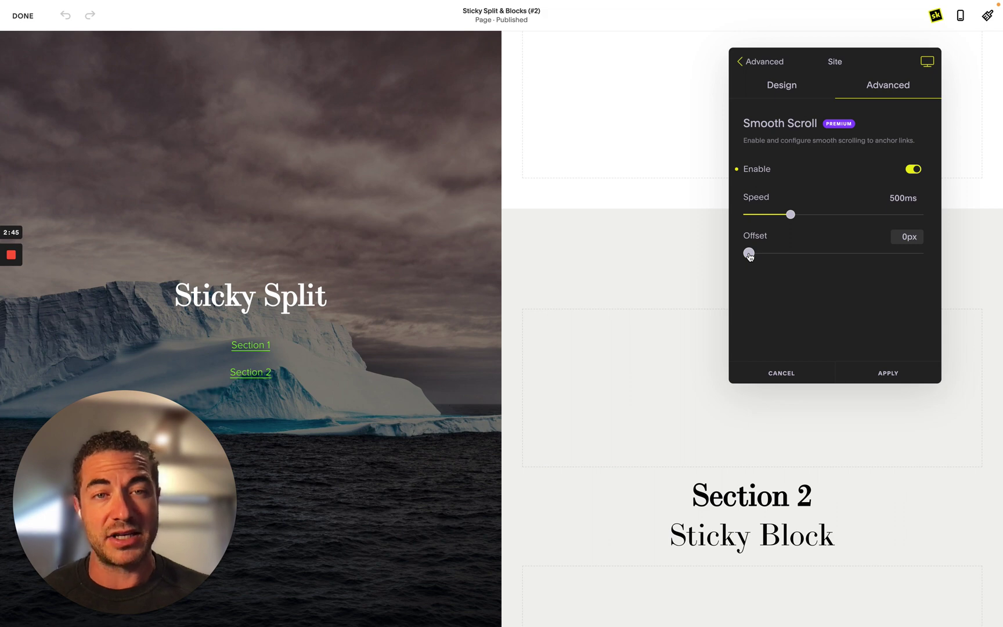
{"action": "left_click_drag", "start_coordinate": [750, 256], "coordinate": [783, 258]}
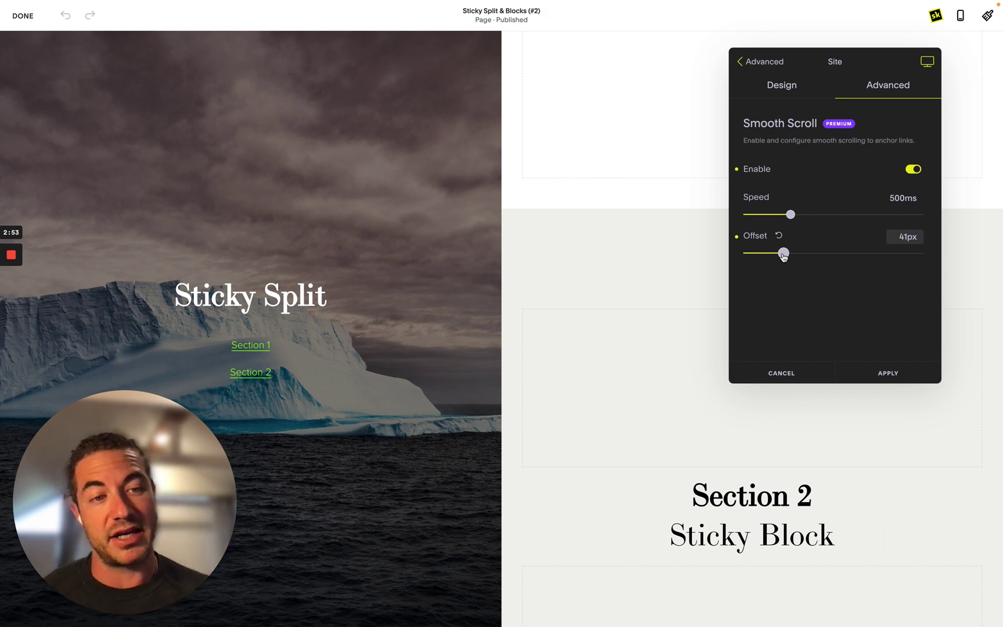
{"action": "left_click_drag", "start_coordinate": [783, 257], "coordinate": [747, 254]}
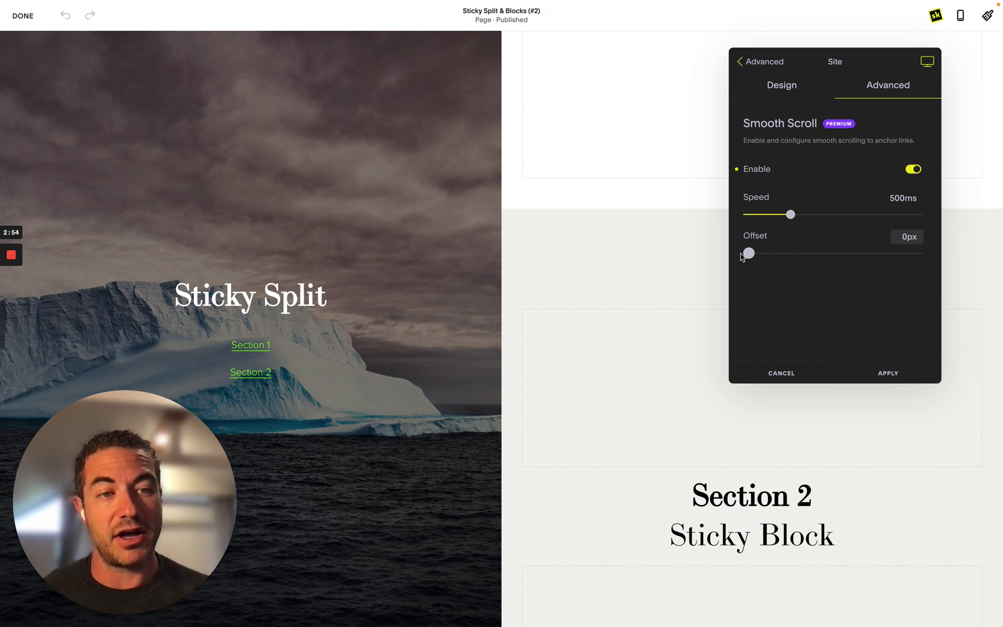
{"action": "left_click", "coordinate": [888, 374]}
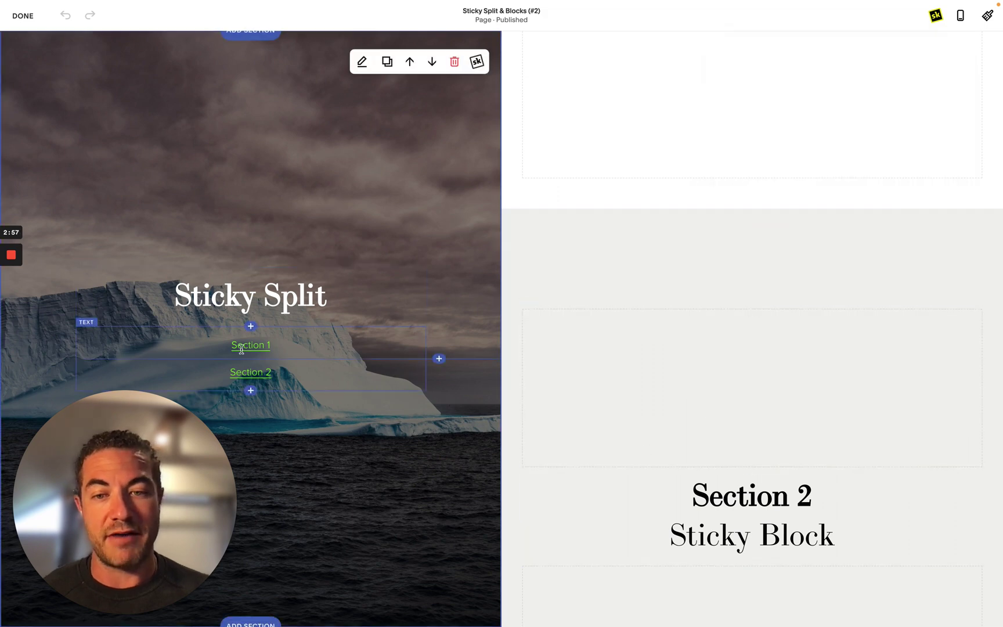
{"action": "left_click", "coordinate": [23, 16]}
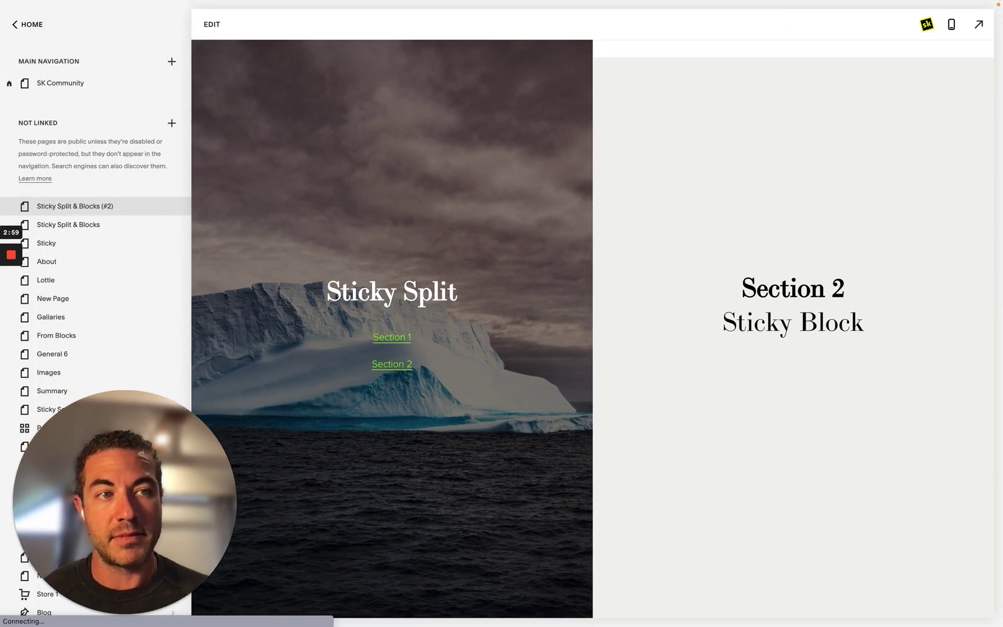
{"action": "left_click", "coordinate": [978, 25]}
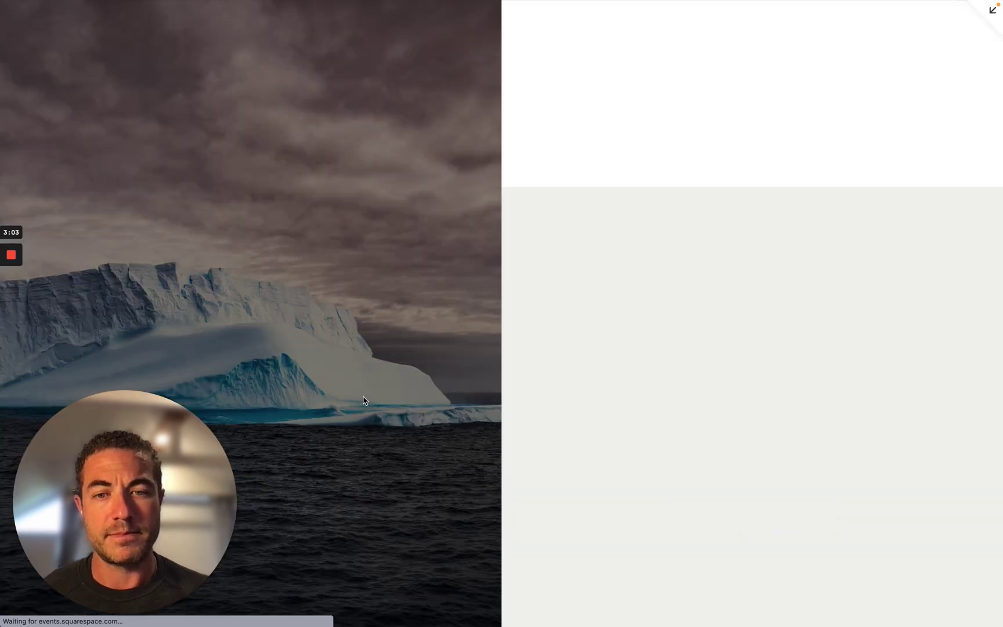
{"action": "left_click", "coordinate": [252, 328]}
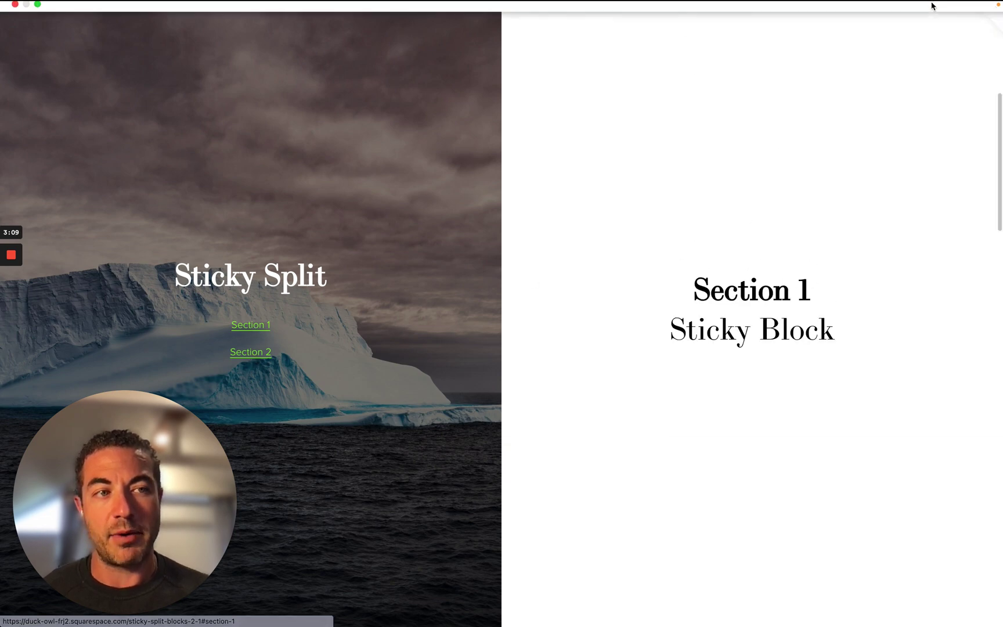
{"action": "left_click", "coordinate": [992, 15]}
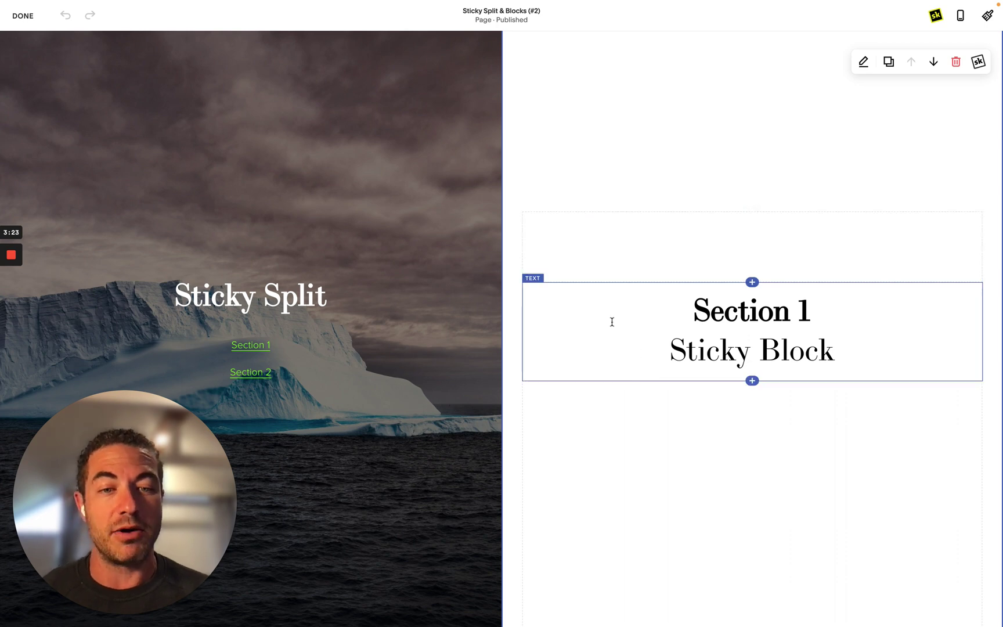
Delete the two spacer blocks above and below the Section 1 text.
{"action": "left_click", "coordinate": [632, 237]}
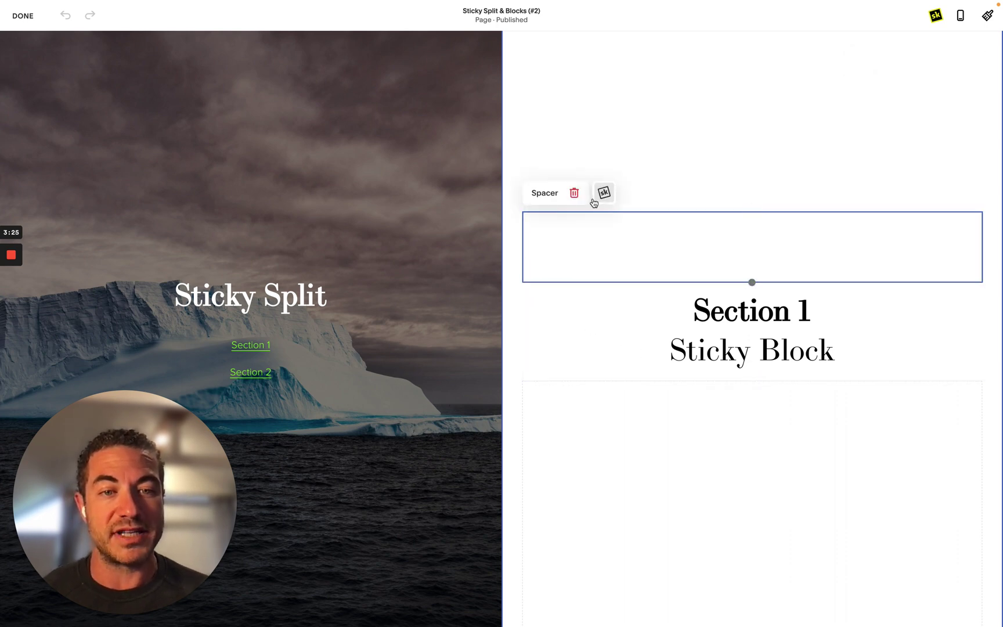
{"action": "left_click", "coordinate": [576, 194]}
{"action": "left_click", "coordinate": [558, 348]}
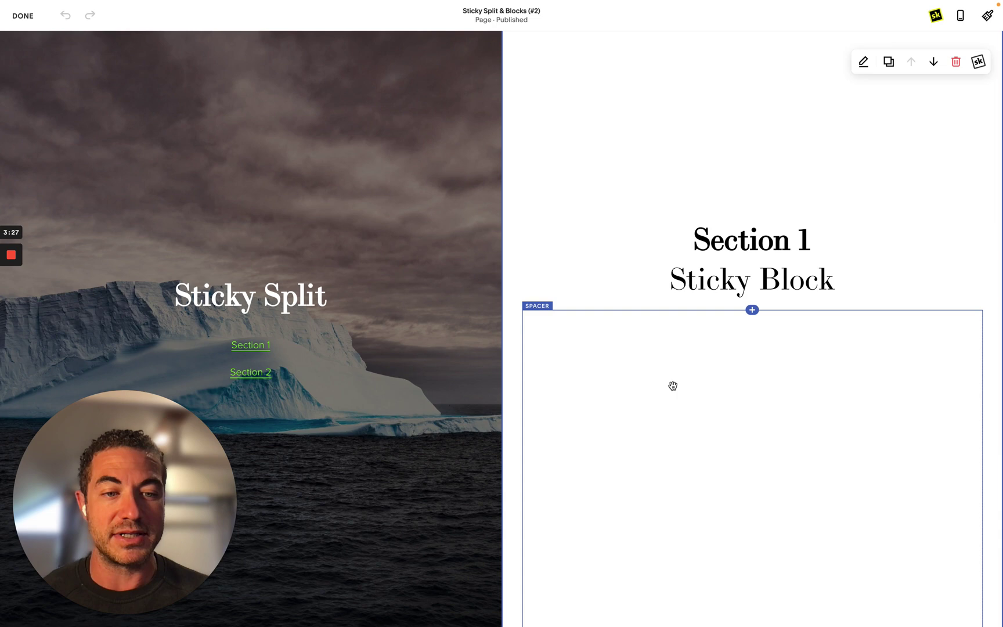
{"action": "left_click", "coordinate": [574, 294]}
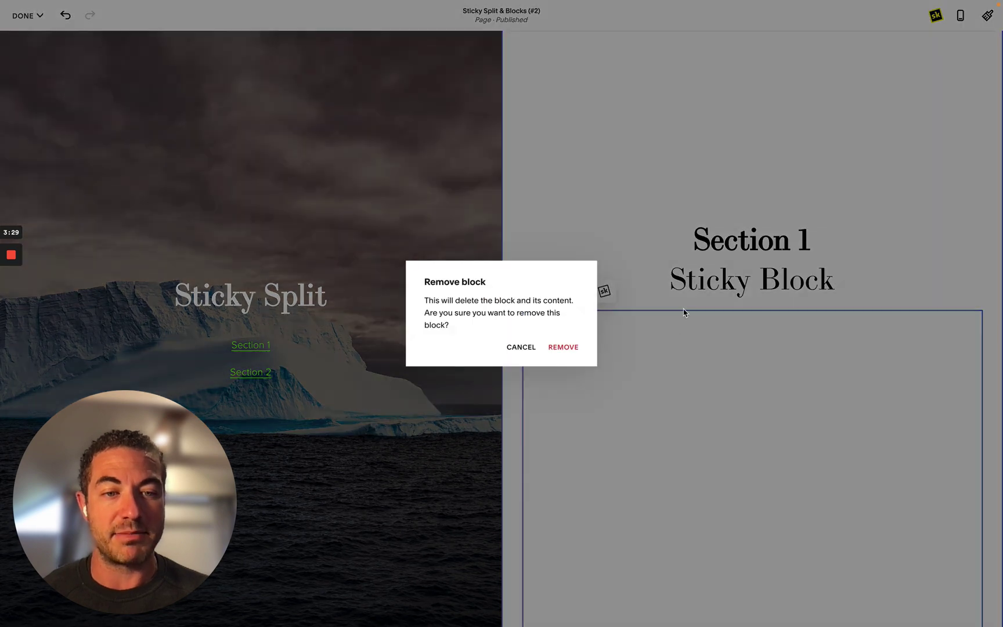
{"action": "left_click", "coordinate": [566, 349]}
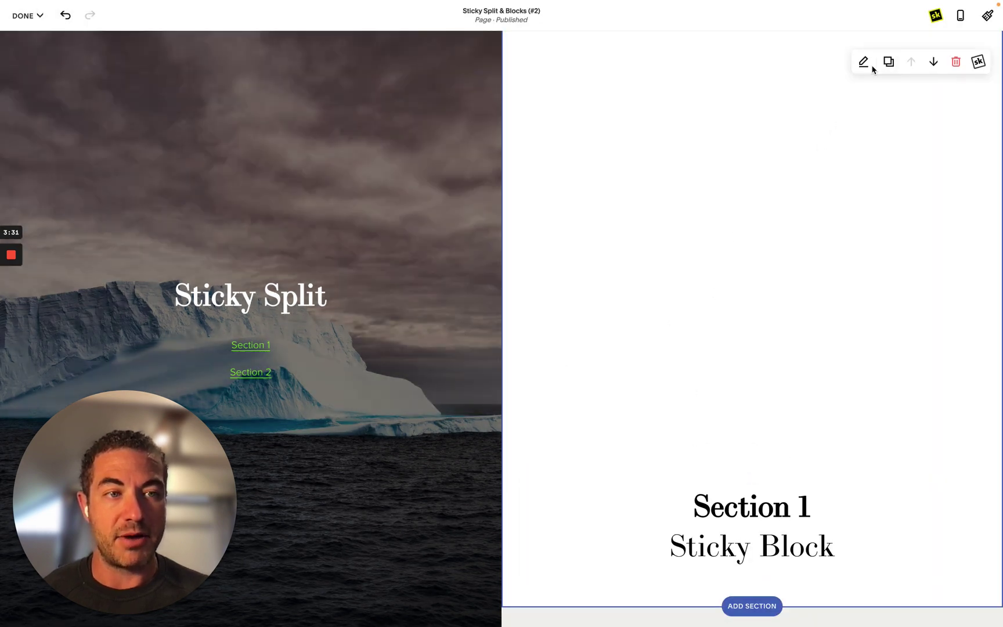
Set the split section's Content Alignment to Middle.
{"action": "scroll", "coordinate": [830, 80], "scroll_direction": "down", "scroll_amount": 3}
{"action": "scroll", "coordinate": [830, 79], "scroll_direction": "up", "scroll_amount": 5}
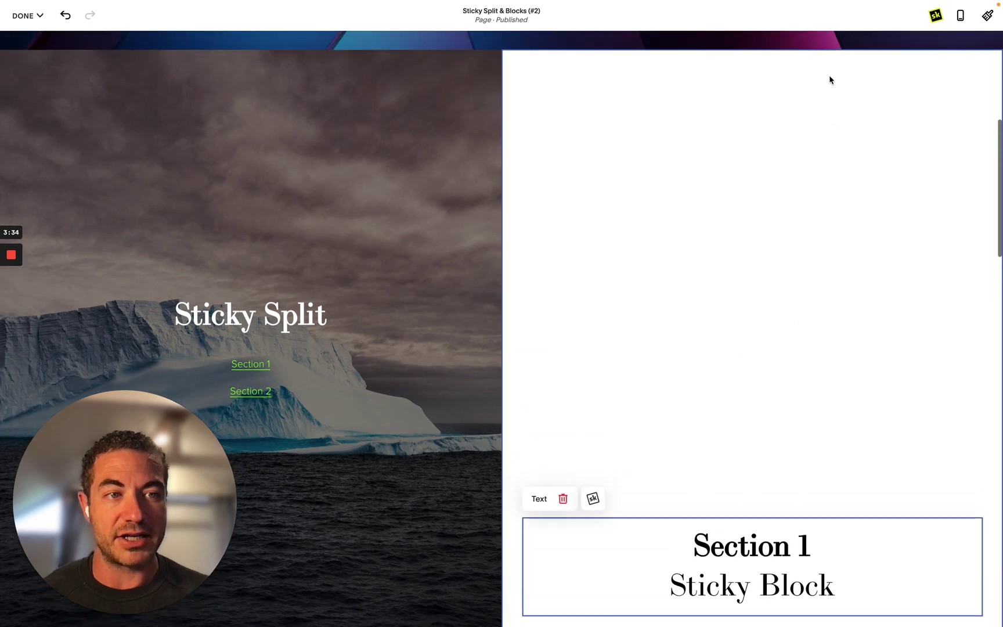
{"action": "scroll", "coordinate": [830, 80], "scroll_direction": "up", "scroll_amount": 2}
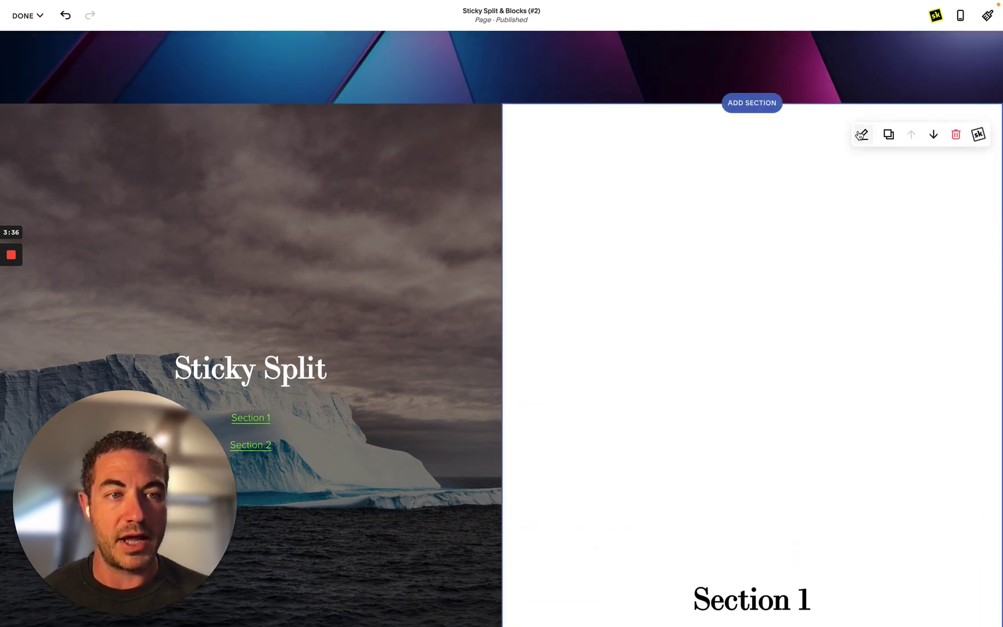
{"action": "left_click", "coordinate": [861, 135]}
{"action": "left_click", "coordinate": [902, 526]}
{"action": "left_click", "coordinate": [374, 432]}
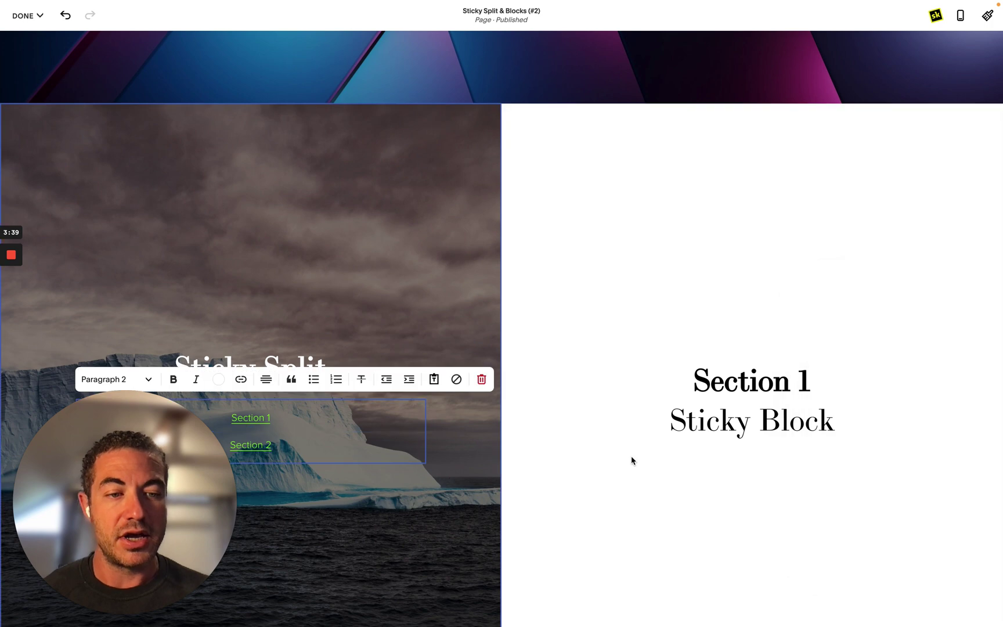
{"action": "left_click", "coordinate": [686, 226]}
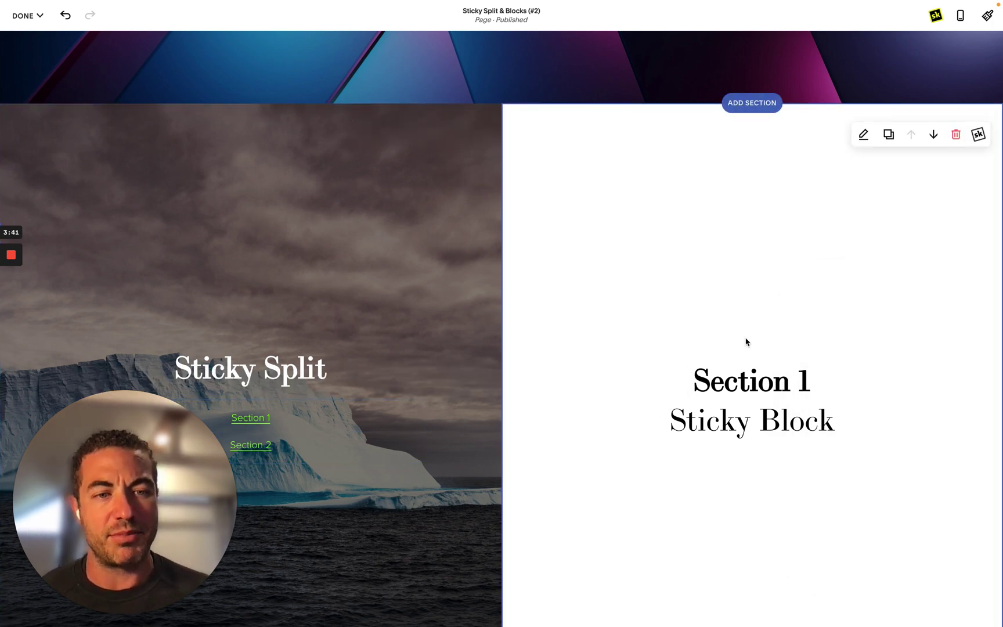
Set the Section 1 text block's Sticky Block Mode to Top, keeping 0vh offset.
{"action": "left_click", "coordinate": [739, 385]}
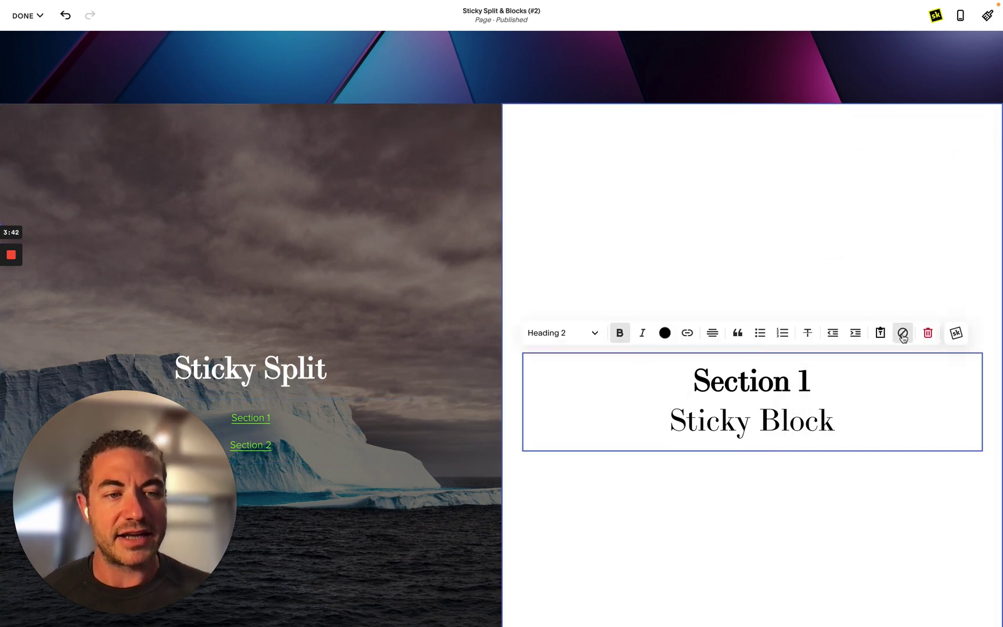
{"action": "left_click", "coordinate": [955, 333]}
{"action": "left_click", "coordinate": [826, 268]}
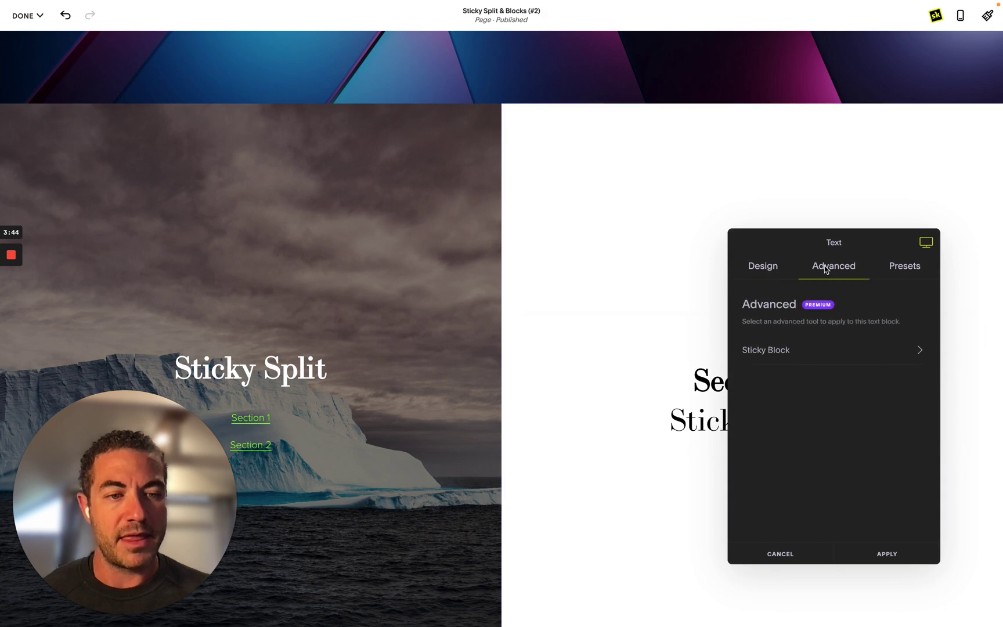
{"action": "left_click", "coordinate": [831, 355]}
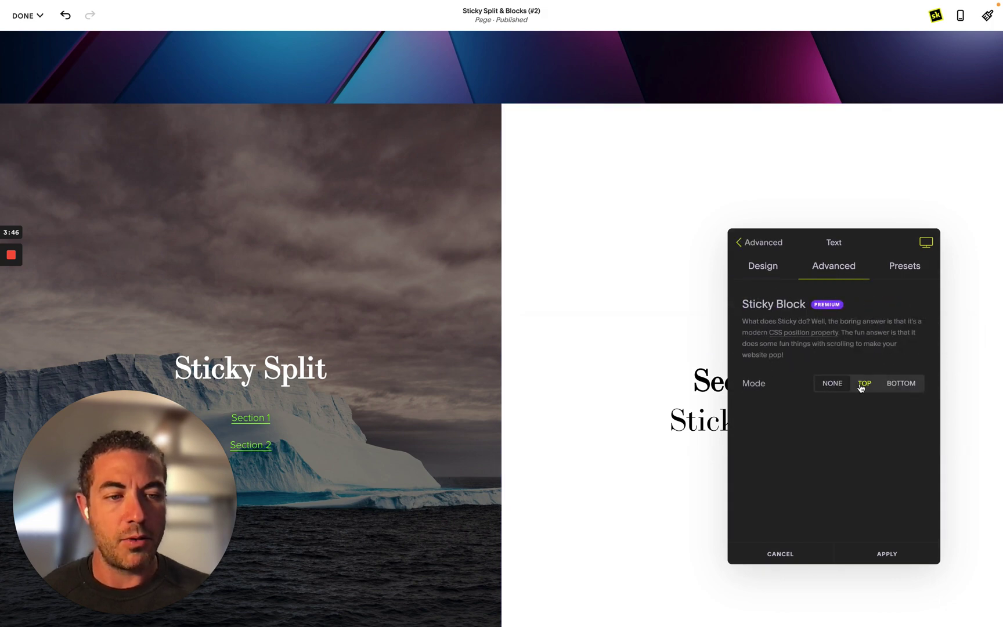
{"action": "left_click", "coordinate": [863, 384]}
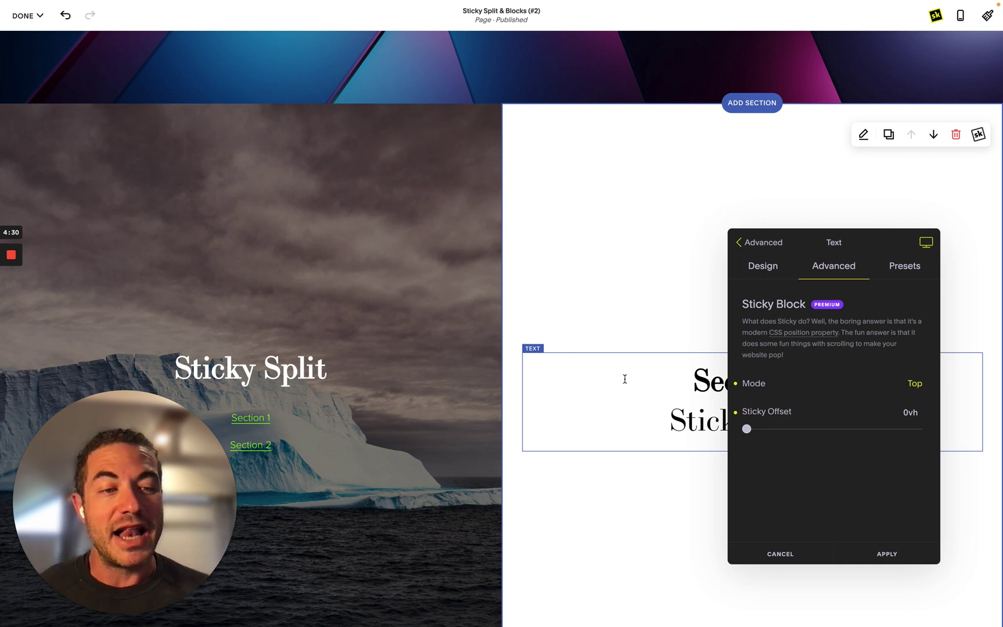
Apply the Top sticky setting to the Section 1 text block.
{"action": "left_click", "coordinate": [881, 555]}
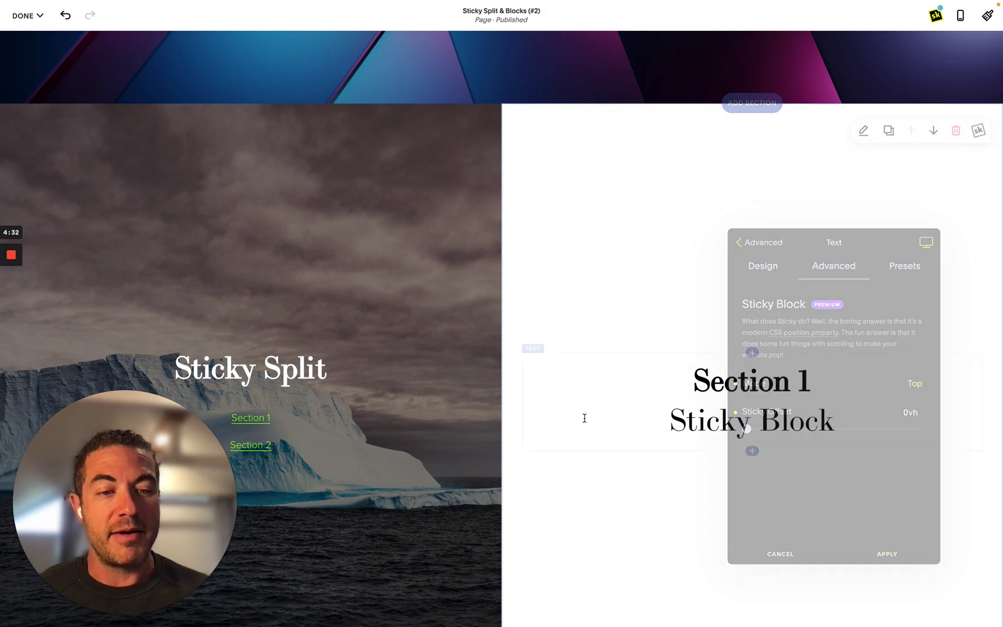
{"action": "scroll", "coordinate": [583, 423], "scroll_direction": "down", "scroll_amount": 5}
{"action": "scroll", "coordinate": [583, 426], "scroll_direction": "down", "scroll_amount": 3}
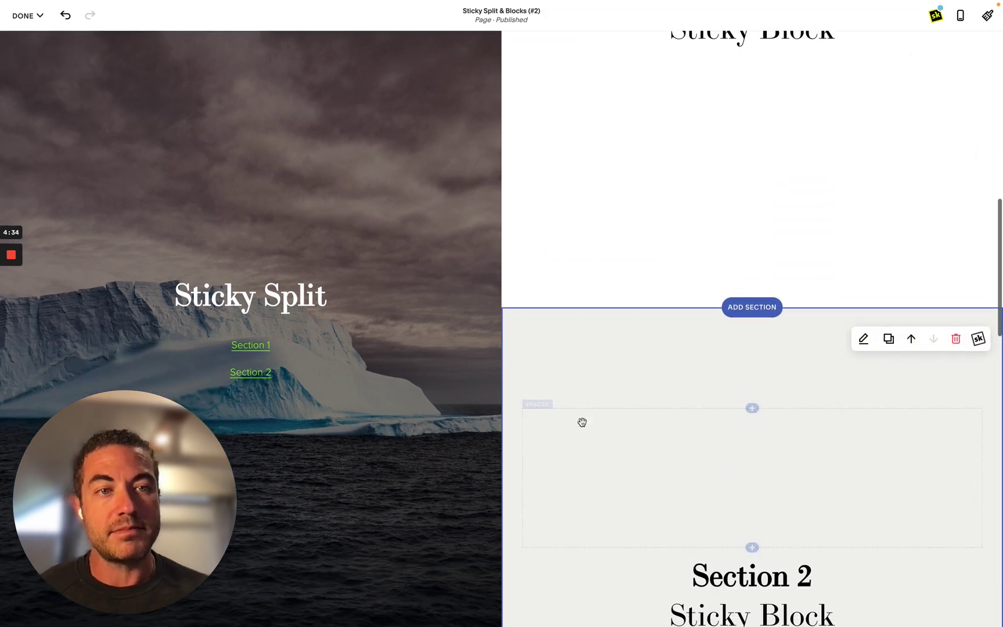
{"action": "scroll", "coordinate": [583, 424], "scroll_direction": "up", "scroll_amount": 4}
{"action": "scroll", "coordinate": [583, 424], "scroll_direction": "up", "scroll_amount": 5}
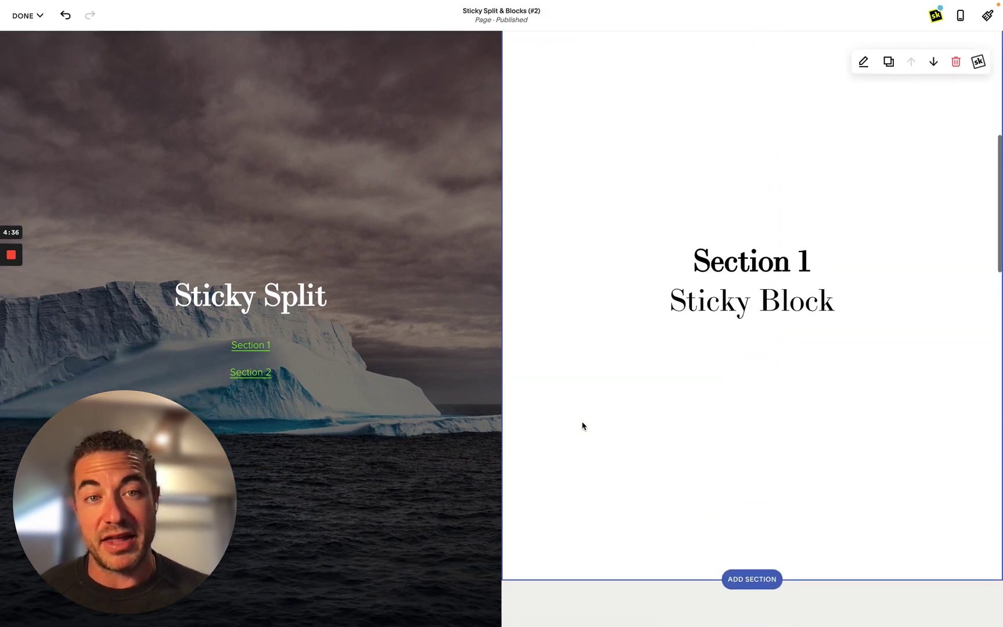
{"action": "scroll", "coordinate": [596, 417], "scroll_direction": "down", "scroll_amount": 2}
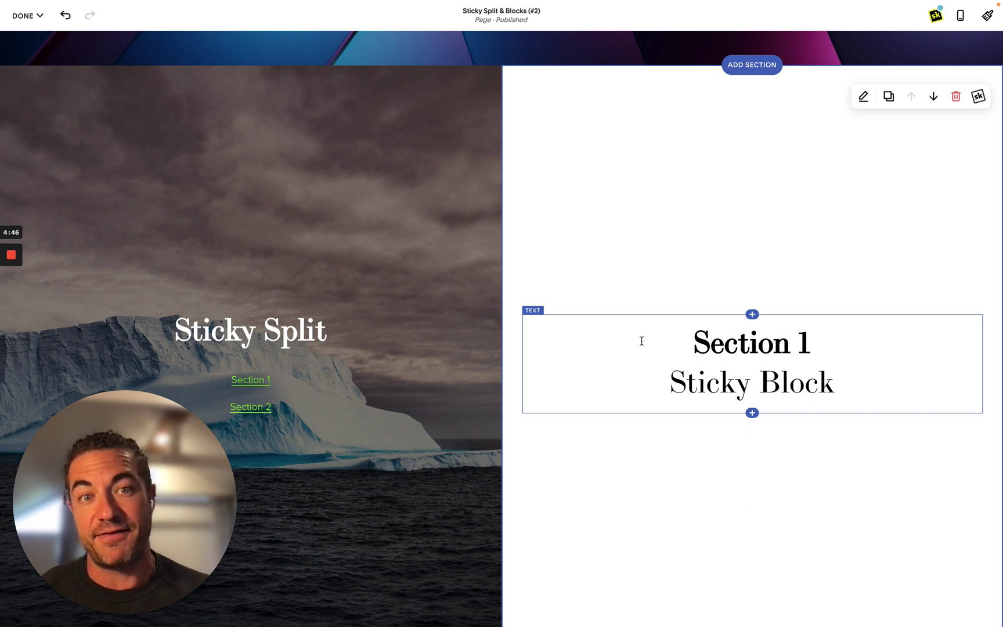
Add a spacer block about 400 px tall beneath the Section 1 text.
{"action": "left_click", "coordinate": [753, 413]}
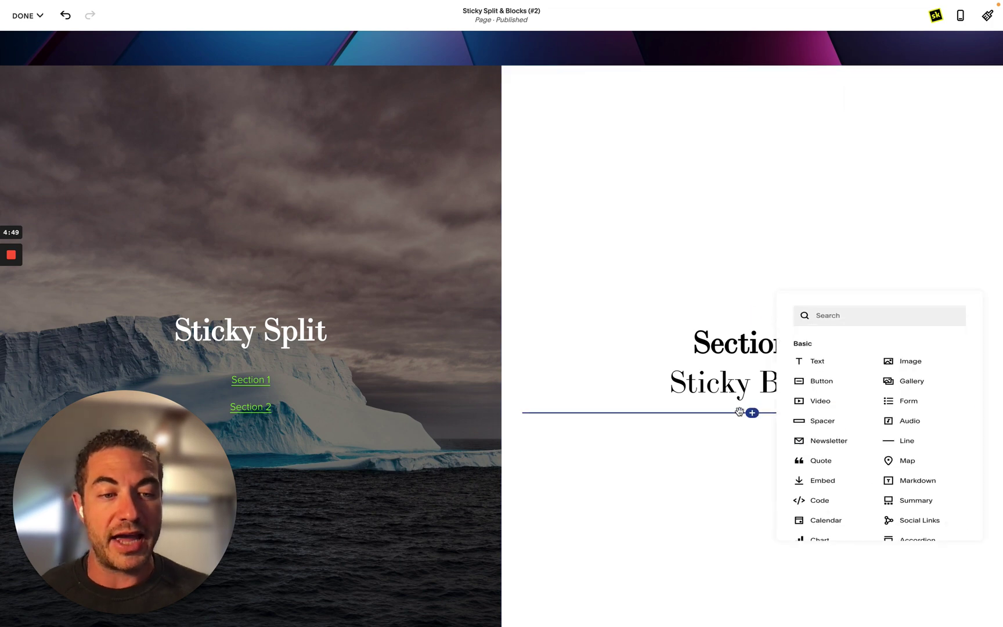
{"action": "left_click", "coordinate": [834, 426]}
{"action": "left_click_drag", "start_coordinate": [751, 432], "coordinate": [752, 528]}
{"action": "scroll", "coordinate": [691, 389], "scroll_direction": "down", "scroll_amount": 3}
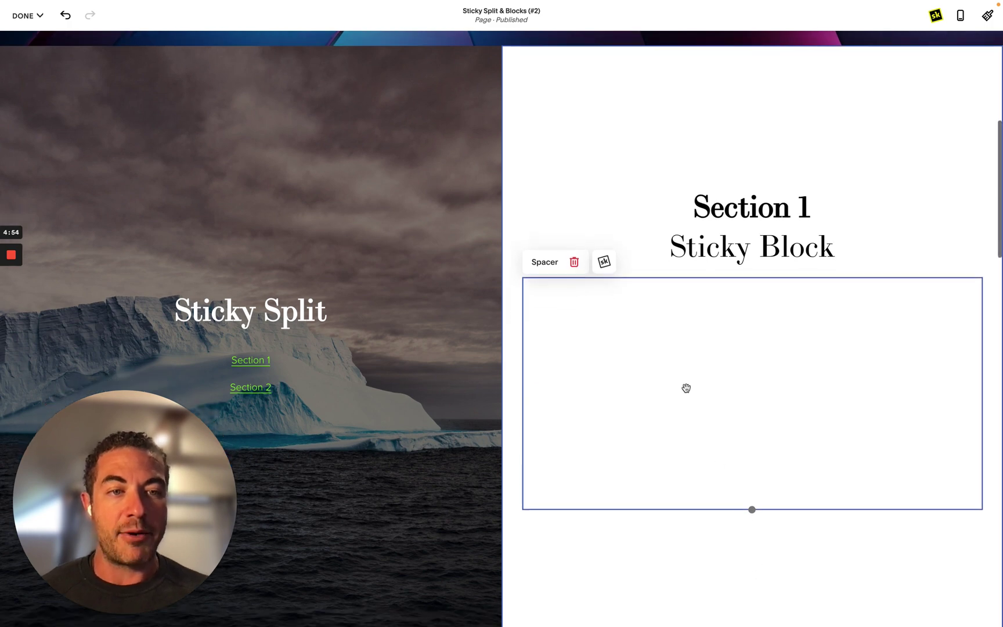
{"action": "scroll", "coordinate": [687, 393], "scroll_direction": "down", "scroll_amount": 1}
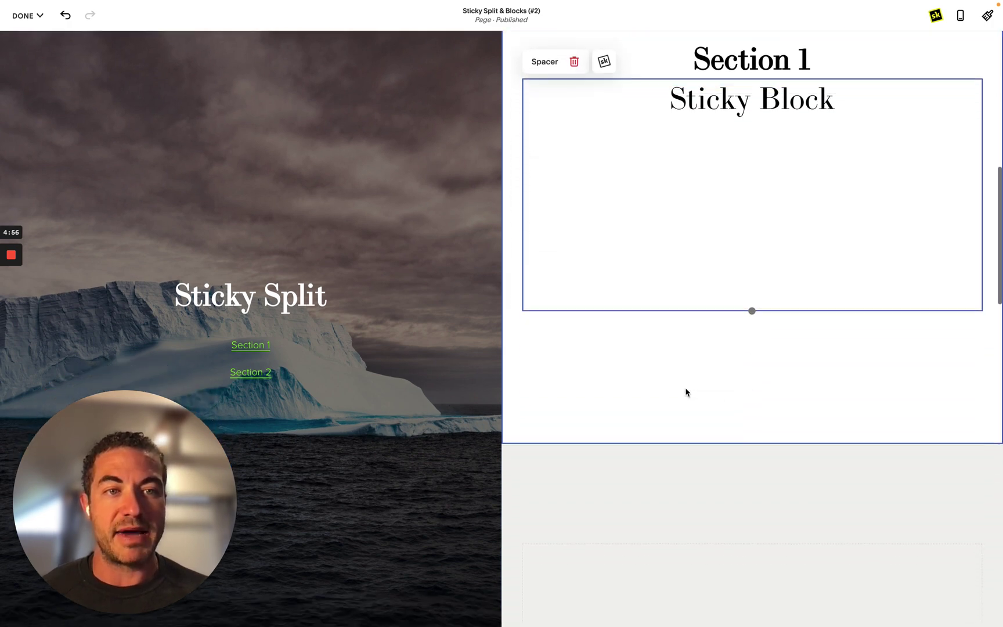
{"action": "scroll", "coordinate": [687, 393], "scroll_direction": "up", "scroll_amount": 1}
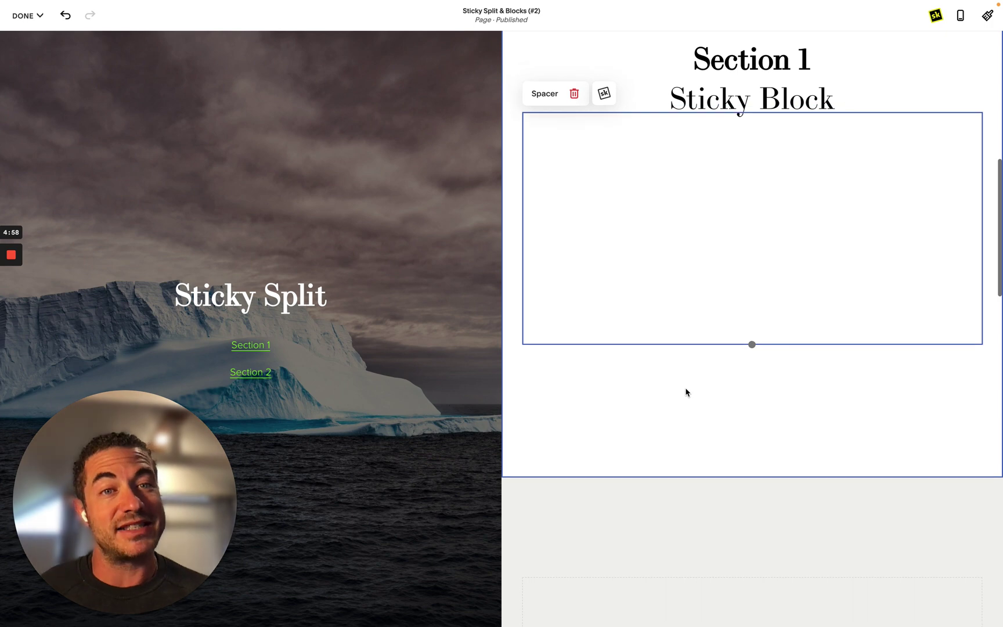
{"action": "scroll", "coordinate": [687, 393], "scroll_direction": "down", "scroll_amount": 3}
{"action": "scroll", "coordinate": [687, 392], "scroll_direction": "down", "scroll_amount": 3}
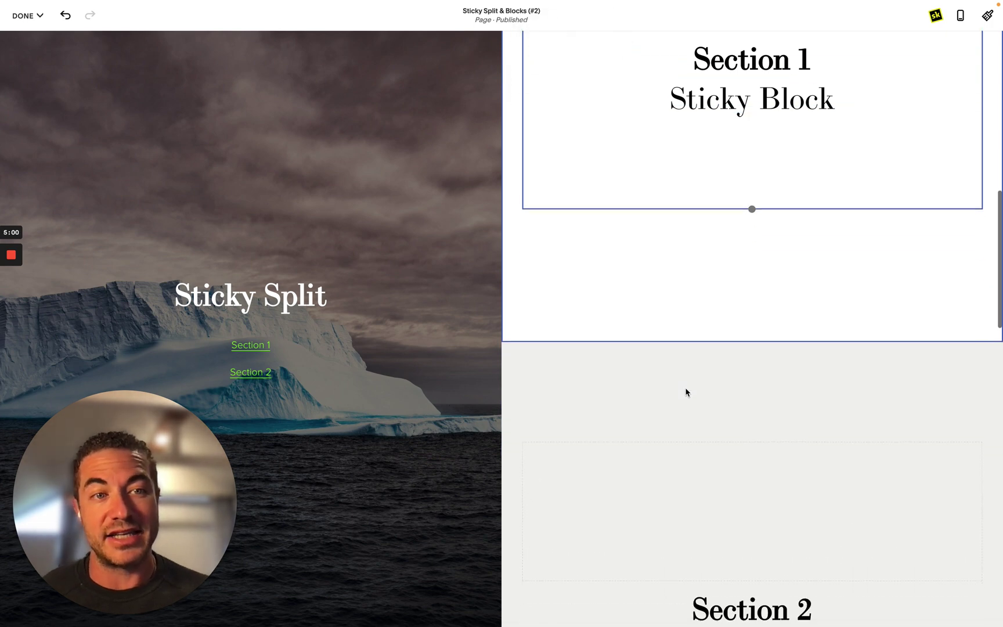
{"action": "scroll", "coordinate": [687, 393], "scroll_direction": "down", "scroll_amount": 2}
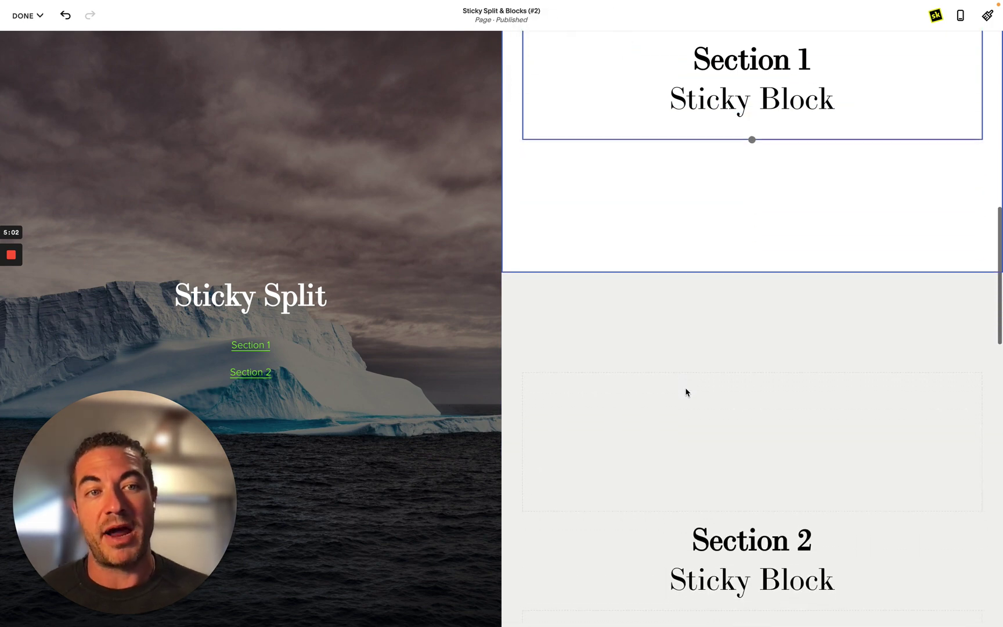
{"action": "scroll", "coordinate": [687, 393], "scroll_direction": "down", "scroll_amount": 1}
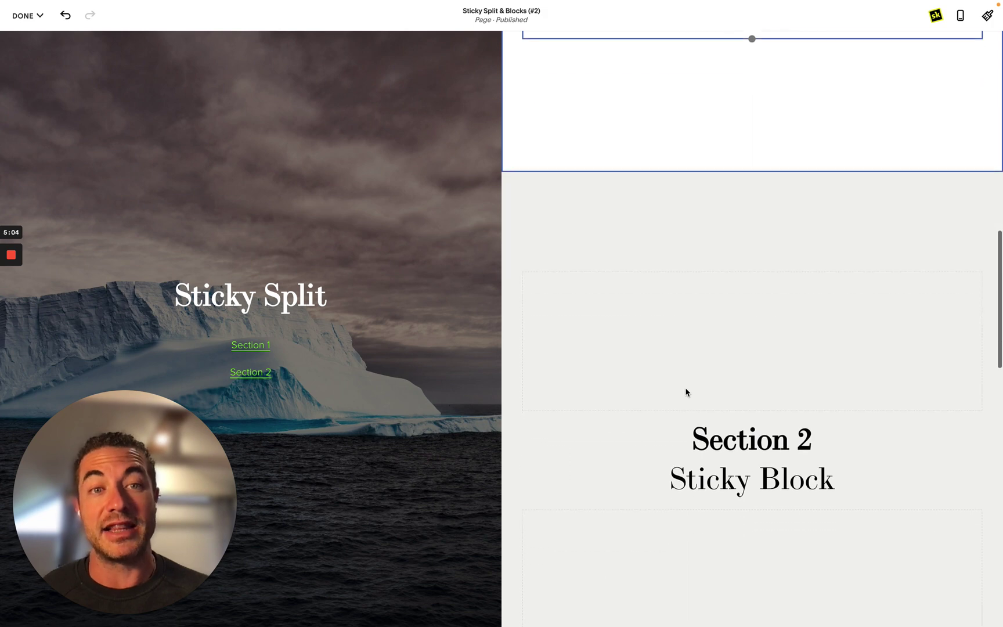
{"action": "scroll", "coordinate": [687, 393], "scroll_direction": "up", "scroll_amount": 4}
{"action": "scroll", "coordinate": [687, 392], "scroll_direction": "up", "scroll_amount": 7}
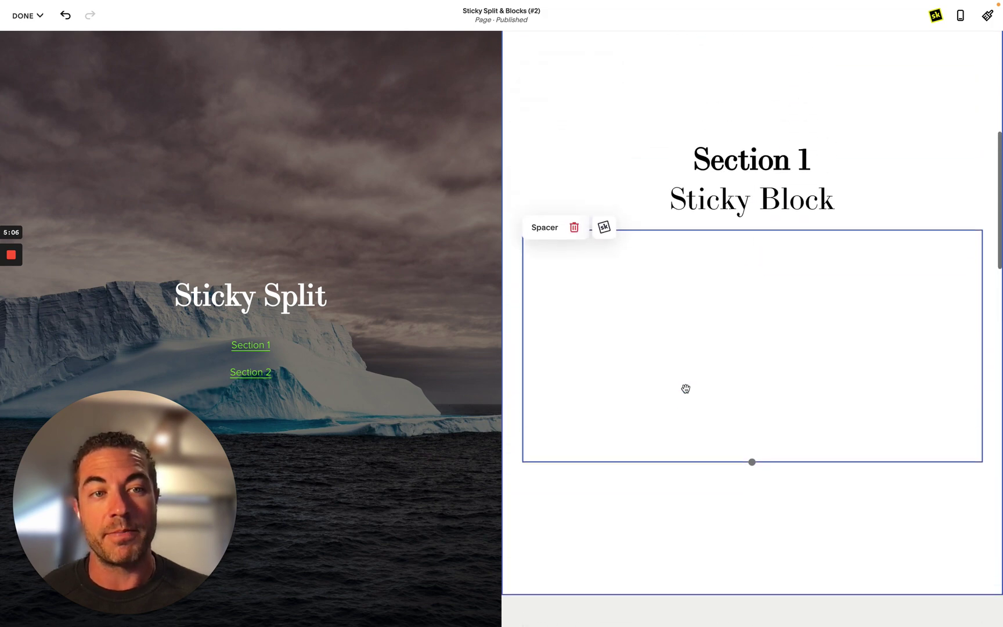
{"action": "scroll", "coordinate": [687, 392], "scroll_direction": "down", "scroll_amount": 5}
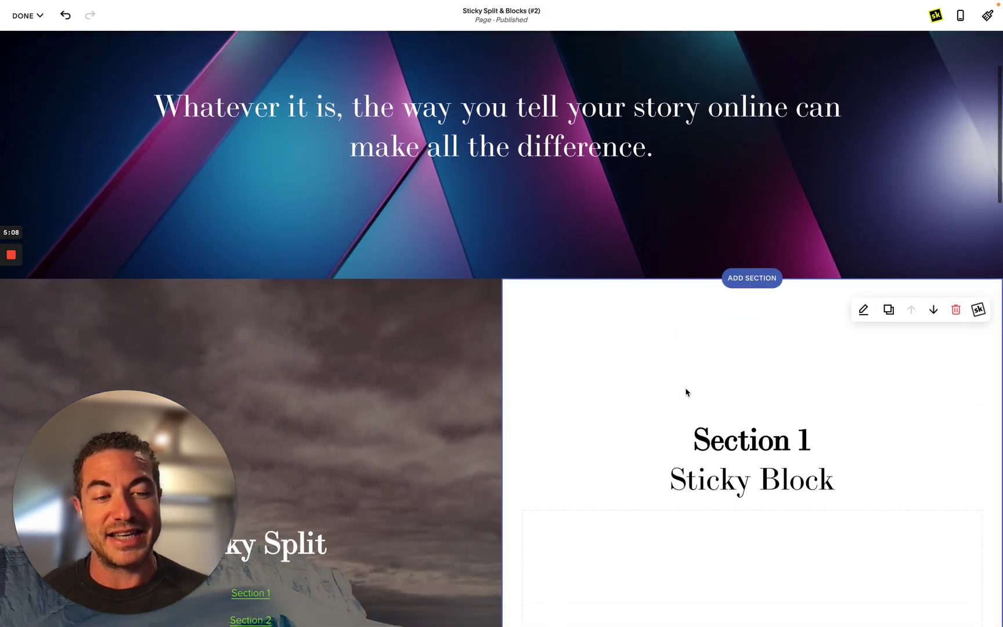
Change the Section 1 text block's Sticky Offset from 0vh to 50vh and apply.
{"action": "scroll", "coordinate": [687, 388], "scroll_direction": "up", "scroll_amount": 1}
{"action": "scroll", "coordinate": [687, 388], "scroll_direction": "up", "scroll_amount": 1}
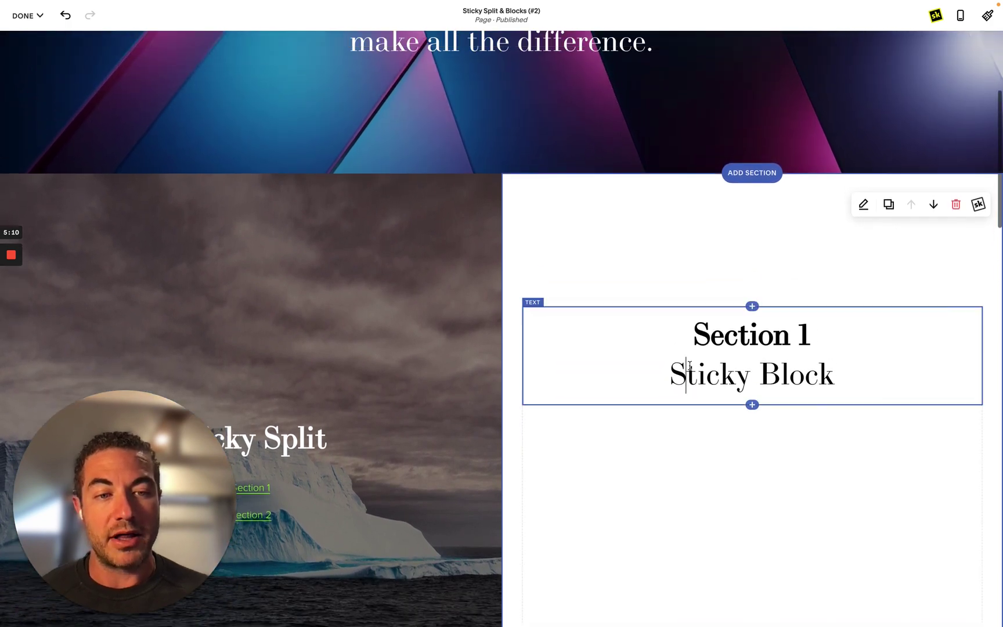
{"action": "left_click", "coordinate": [674, 373]}
{"action": "left_click", "coordinate": [967, 292]}
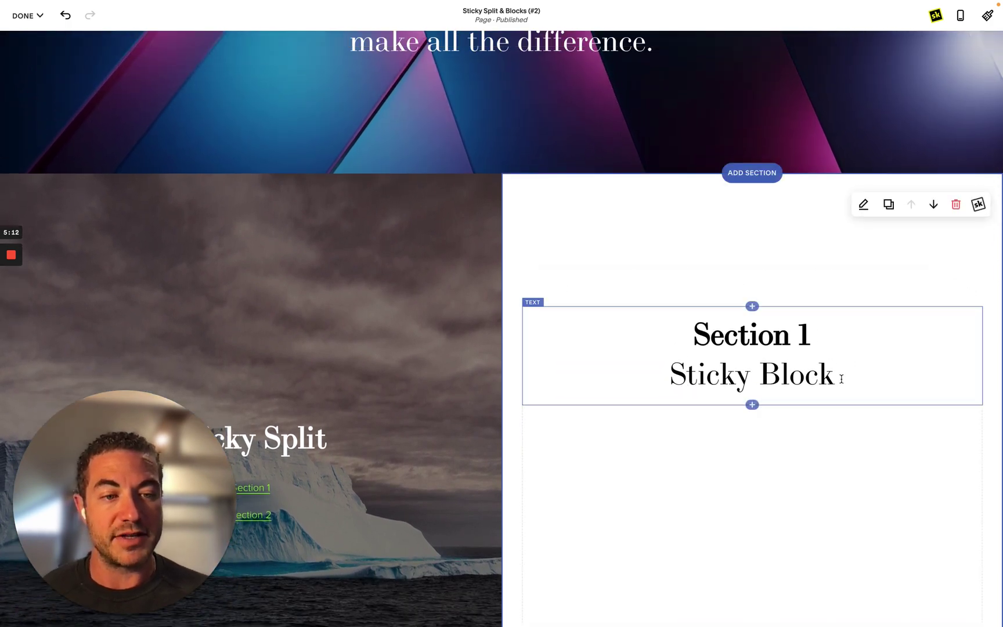
{"action": "left_click", "coordinate": [951, 304]}
{"action": "left_click", "coordinate": [956, 287]}
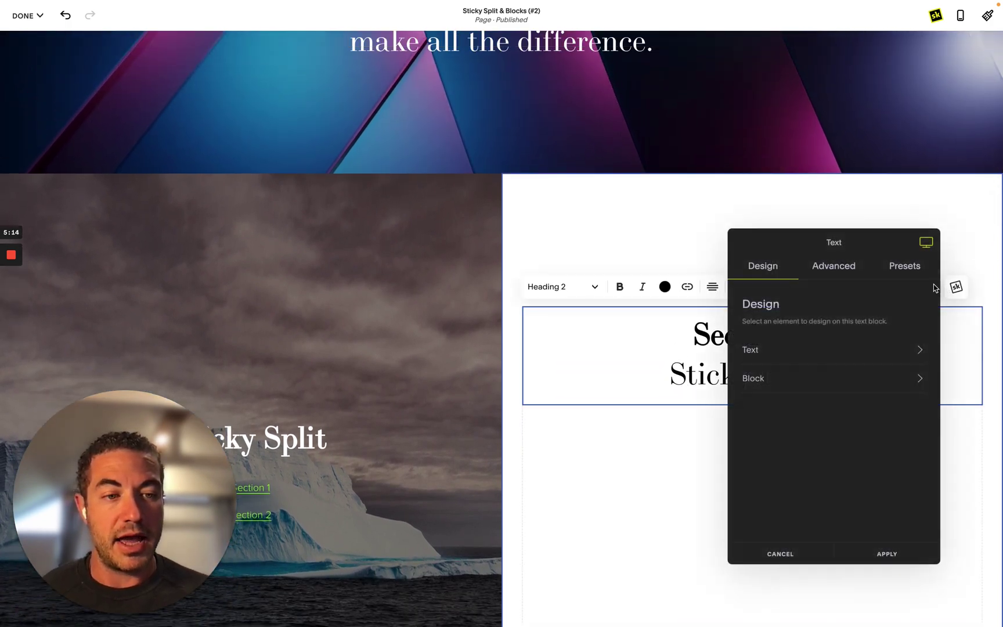
{"action": "left_click", "coordinate": [834, 266]}
{"action": "left_click", "coordinate": [841, 349]}
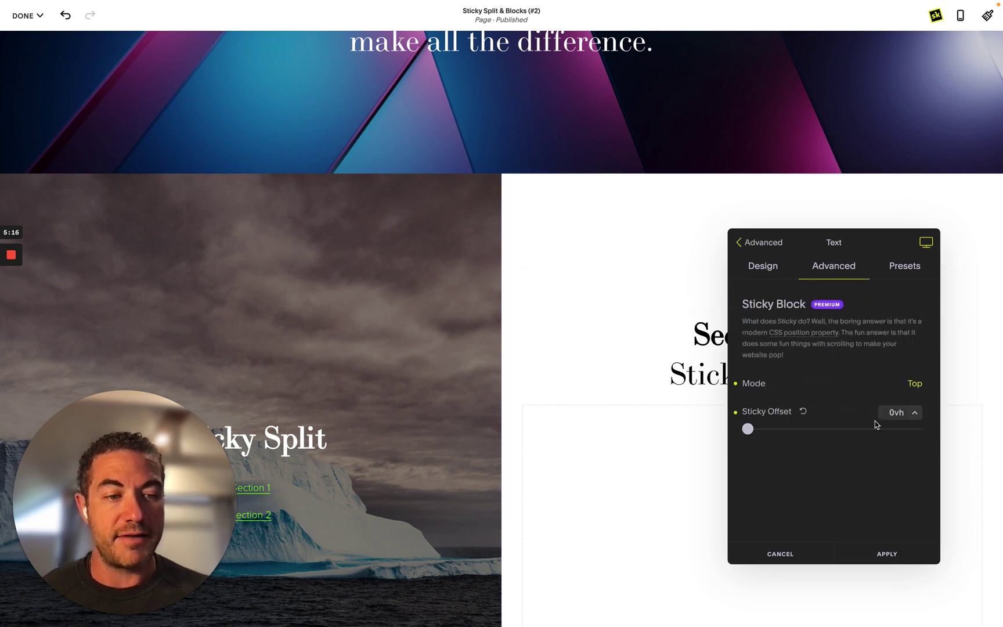
{"action": "left_click", "coordinate": [885, 411]}
{"action": "type", "text": "50vh"}
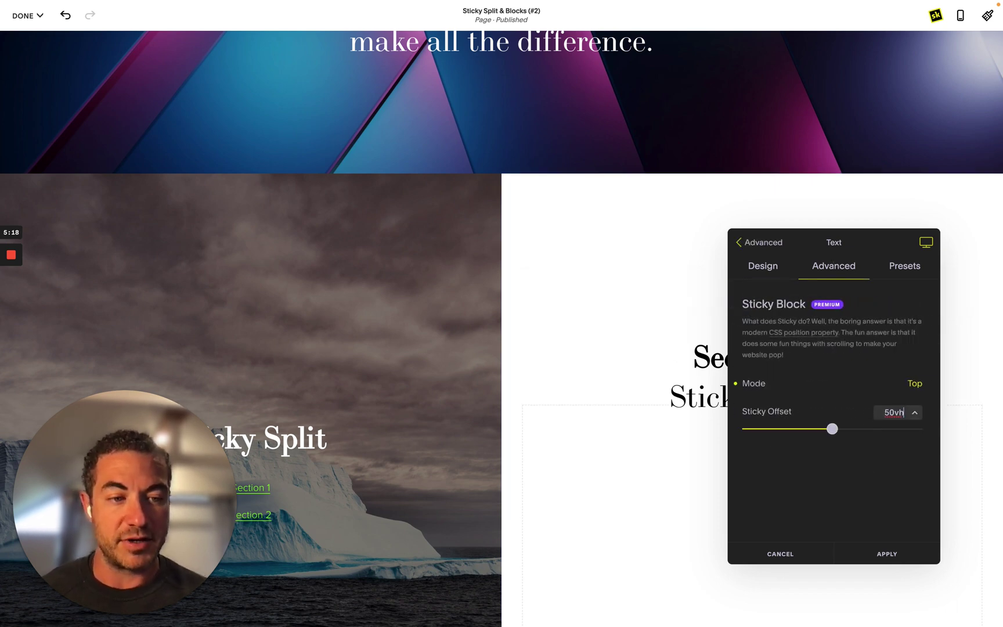
{"action": "left_click", "coordinate": [888, 555]}
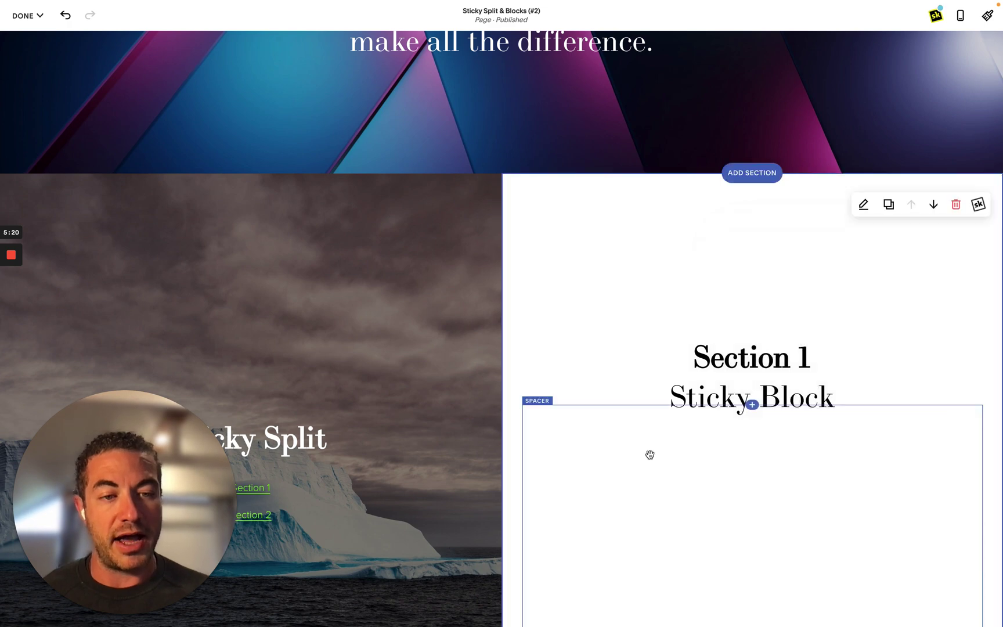
Insert a Spacer block above the Section 1 Sticky Block heading and drag it taller.
{"action": "scroll", "coordinate": [649, 454], "scroll_direction": "down", "scroll_amount": 3}
{"action": "scroll", "coordinate": [649, 458], "scroll_direction": "up", "scroll_amount": 5}
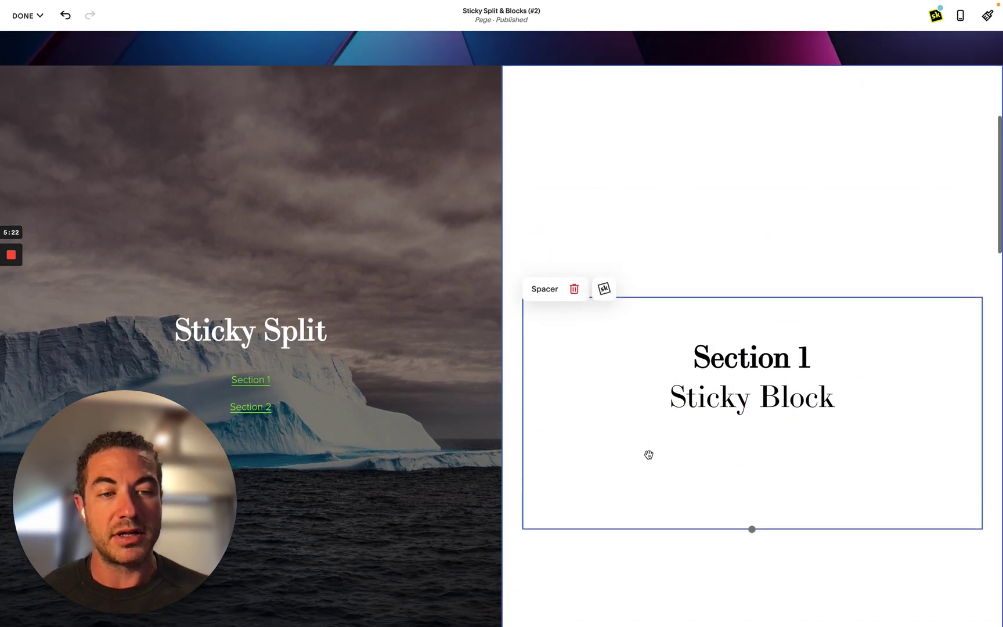
{"action": "scroll", "coordinate": [649, 455], "scroll_direction": "down", "scroll_amount": 5}
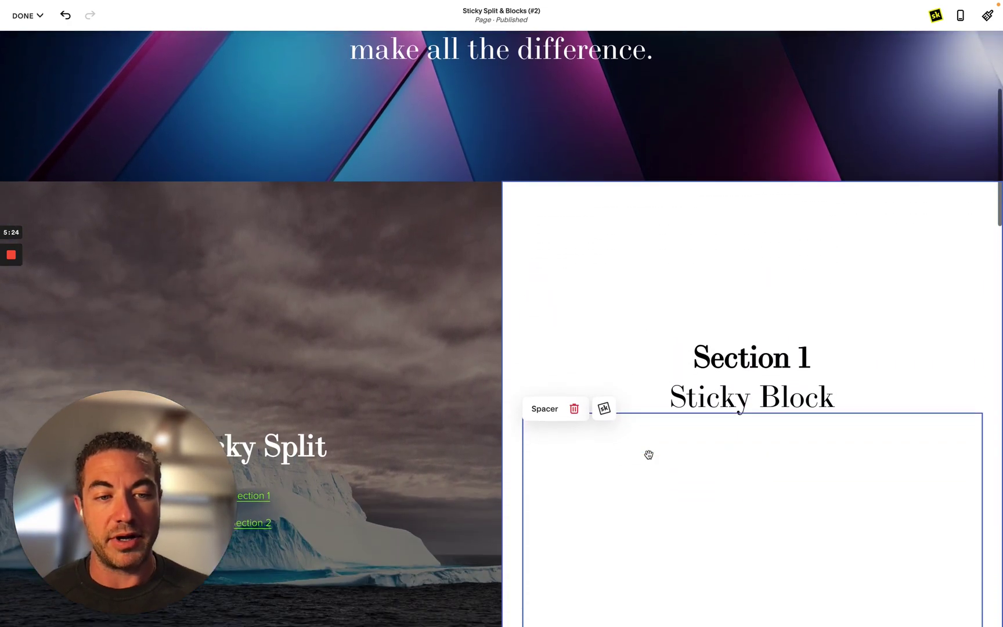
{"action": "scroll", "coordinate": [649, 454], "scroll_direction": "up", "scroll_amount": 5}
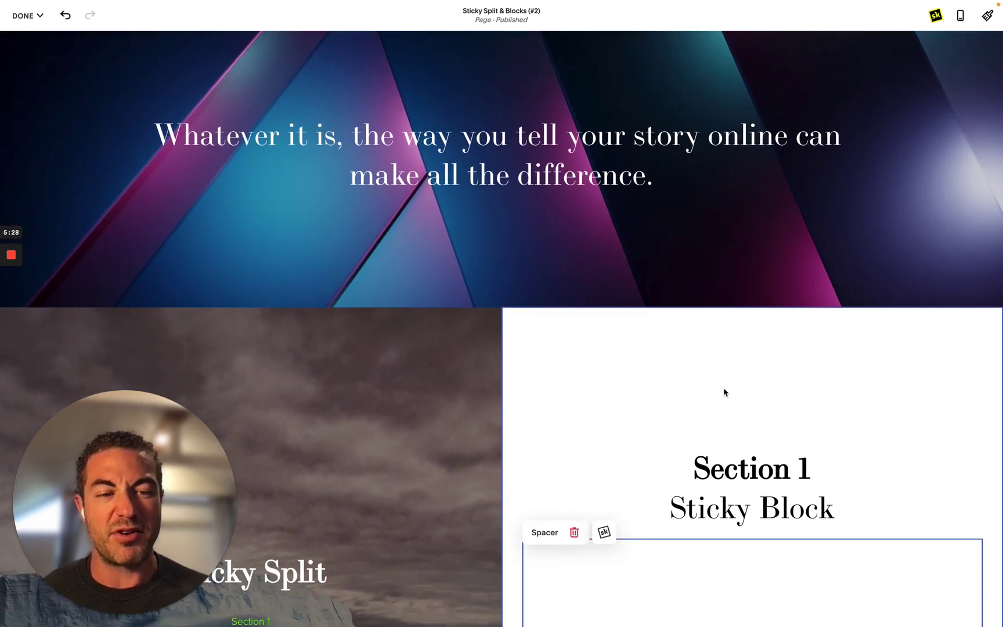
{"action": "left_click", "coordinate": [751, 439]}
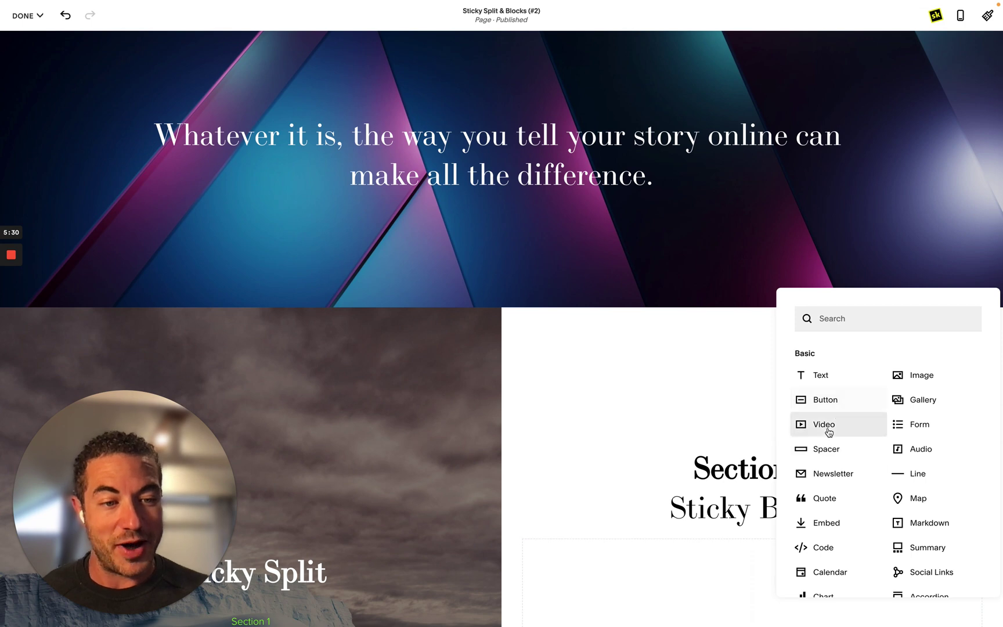
{"action": "left_click", "coordinate": [826, 449]}
{"action": "left_click_drag", "start_coordinate": [753, 455], "coordinate": [753, 504]}
Stretch the spacer a little further so the Section 1 heading sits lower.
{"action": "scroll", "coordinate": [304, 449], "scroll_direction": "down", "scroll_amount": 3}
{"action": "scroll", "coordinate": [304, 449], "scroll_direction": "down", "scroll_amount": 3}
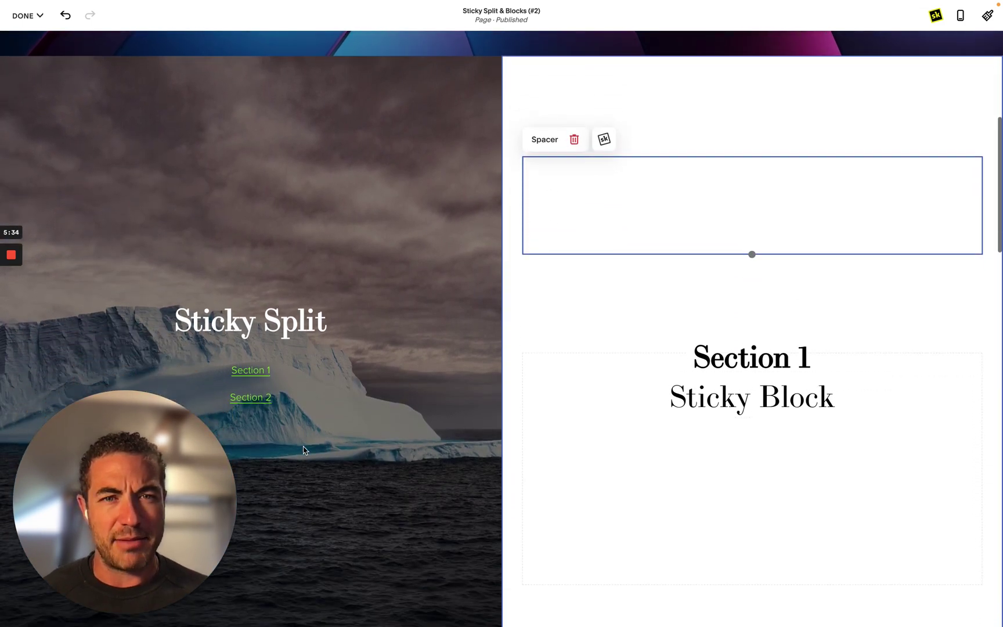
{"action": "scroll", "coordinate": [510, 401], "scroll_direction": "up", "scroll_amount": 5}
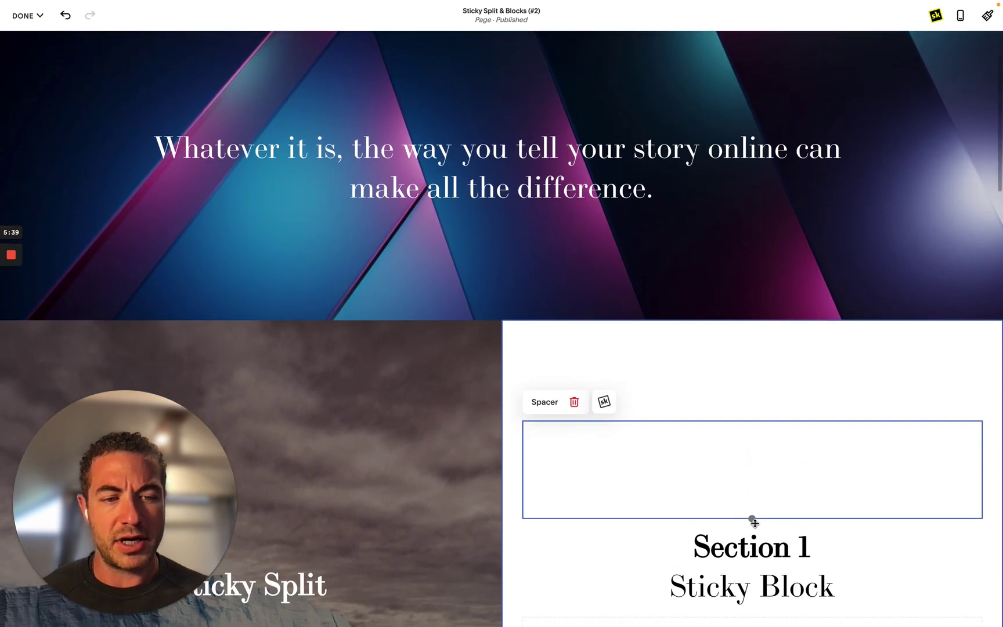
{"action": "left_click_drag", "start_coordinate": [754, 523], "coordinate": [753, 538]}
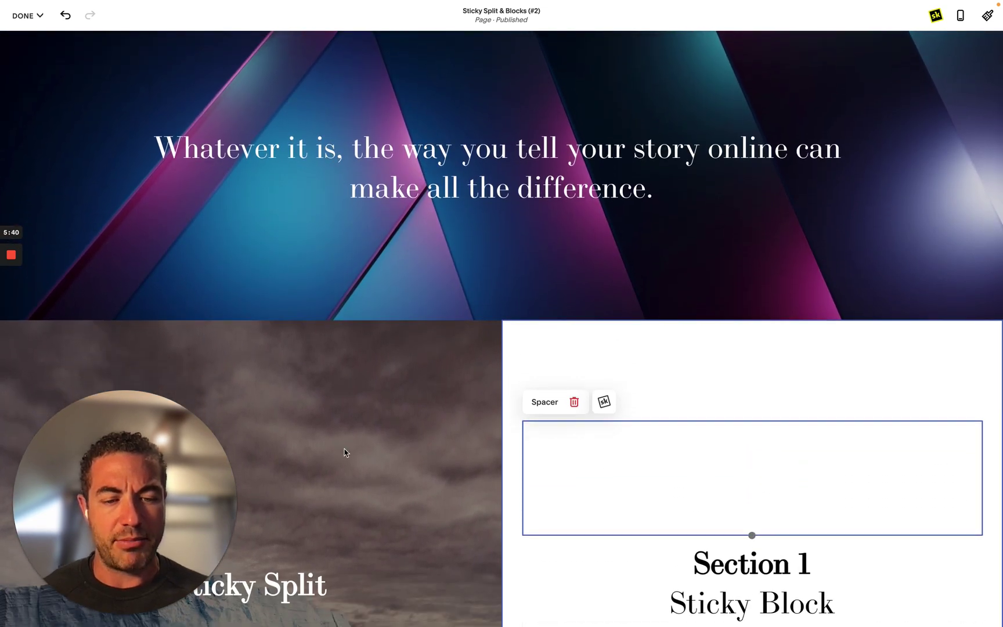
{"action": "scroll", "coordinate": [377, 447], "scroll_direction": "down", "scroll_amount": 3}
{"action": "scroll", "coordinate": [376, 443], "scroll_direction": "down", "scroll_amount": 5}
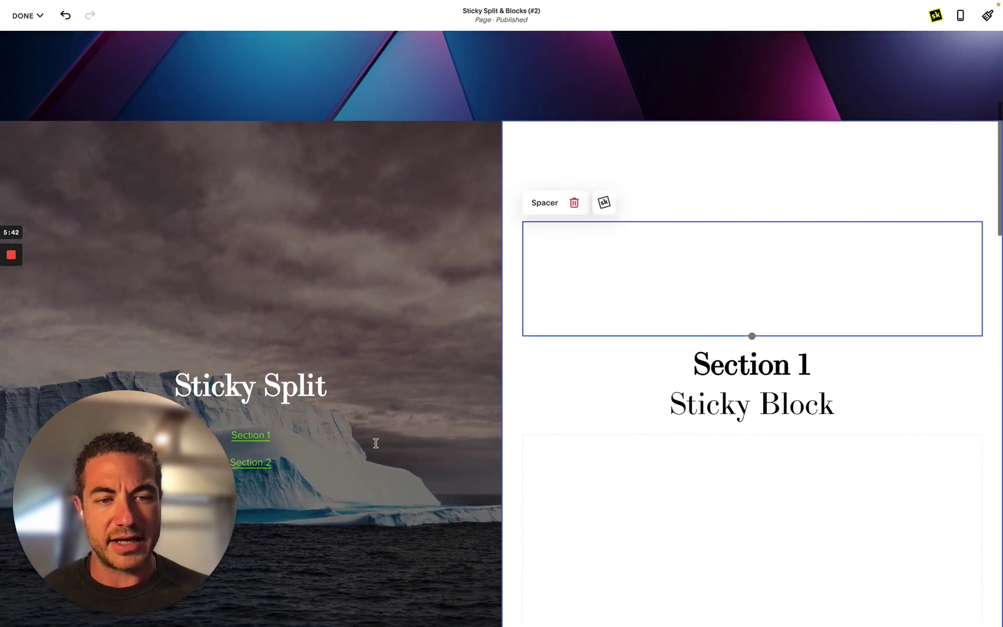
Scroll down the right column until the Section 2 Sticky Block heading is in view.
{"action": "scroll", "coordinate": [376, 448], "scroll_direction": "down", "scroll_amount": 5}
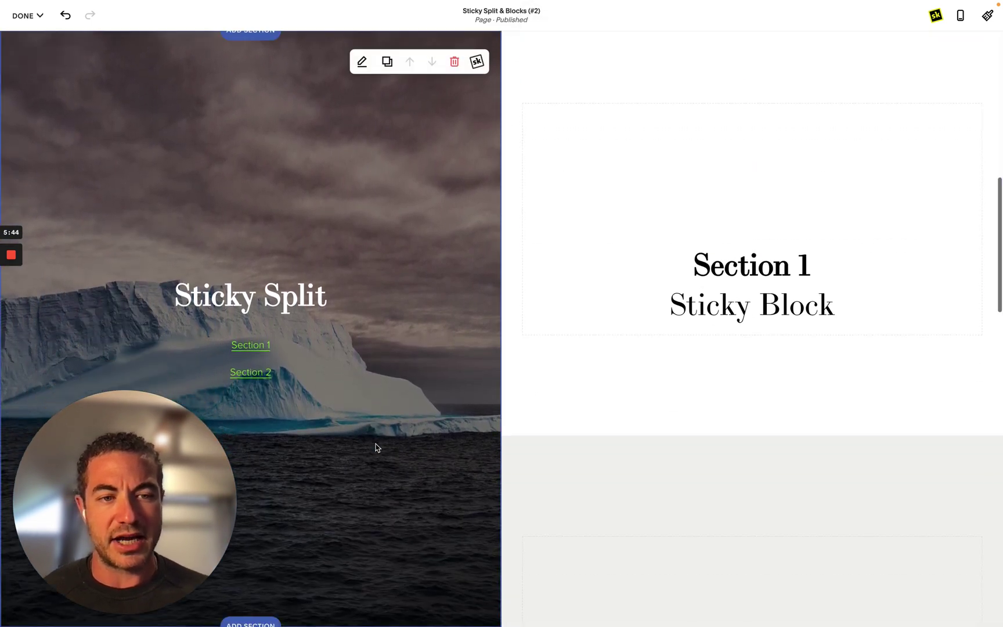
{"action": "scroll", "coordinate": [377, 448], "scroll_direction": "up", "scroll_amount": 4}
{"action": "scroll", "coordinate": [376, 447], "scroll_direction": "up", "scroll_amount": 3}
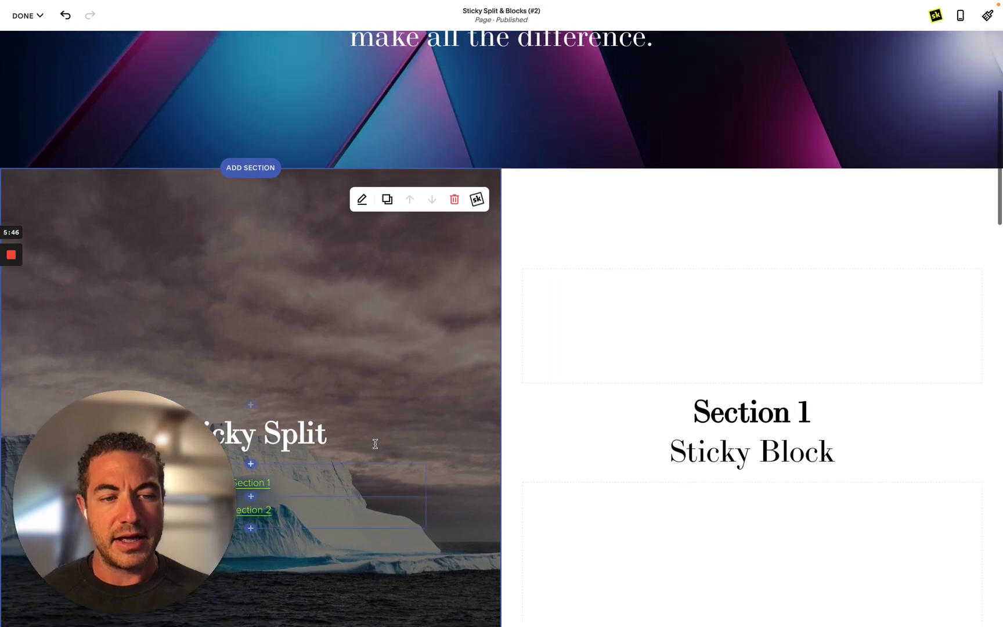
{"action": "scroll", "coordinate": [376, 448], "scroll_direction": "down", "scroll_amount": 4}
{"action": "scroll", "coordinate": [377, 448], "scroll_direction": "down", "scroll_amount": 3}
{"action": "scroll", "coordinate": [377, 448], "scroll_direction": "up", "scroll_amount": 2}
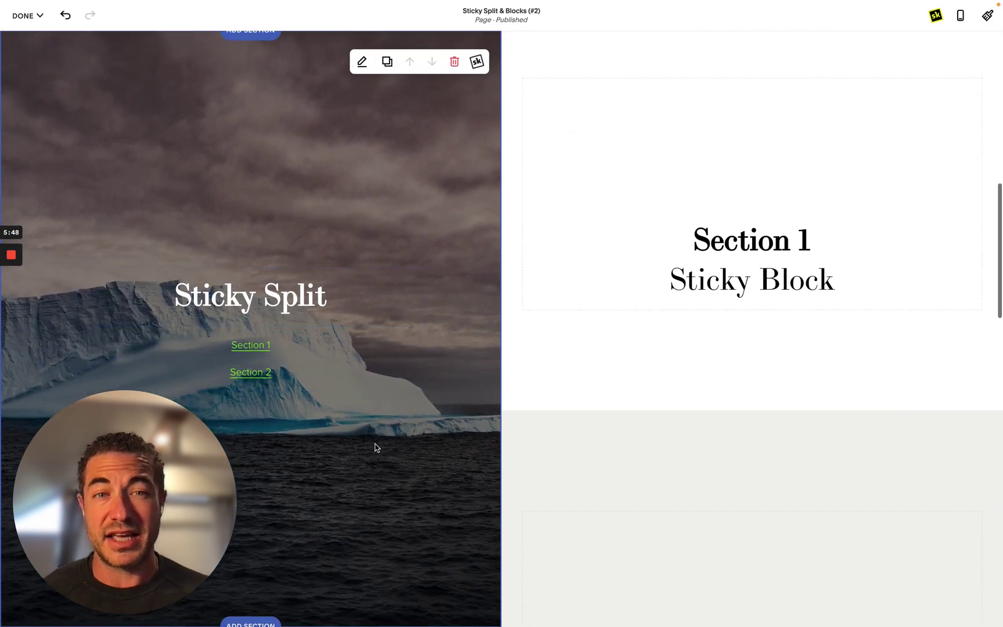
{"action": "scroll", "coordinate": [376, 447], "scroll_direction": "down", "scroll_amount": 4}
{"action": "scroll", "coordinate": [374, 447], "scroll_direction": "down", "scroll_amount": 3}
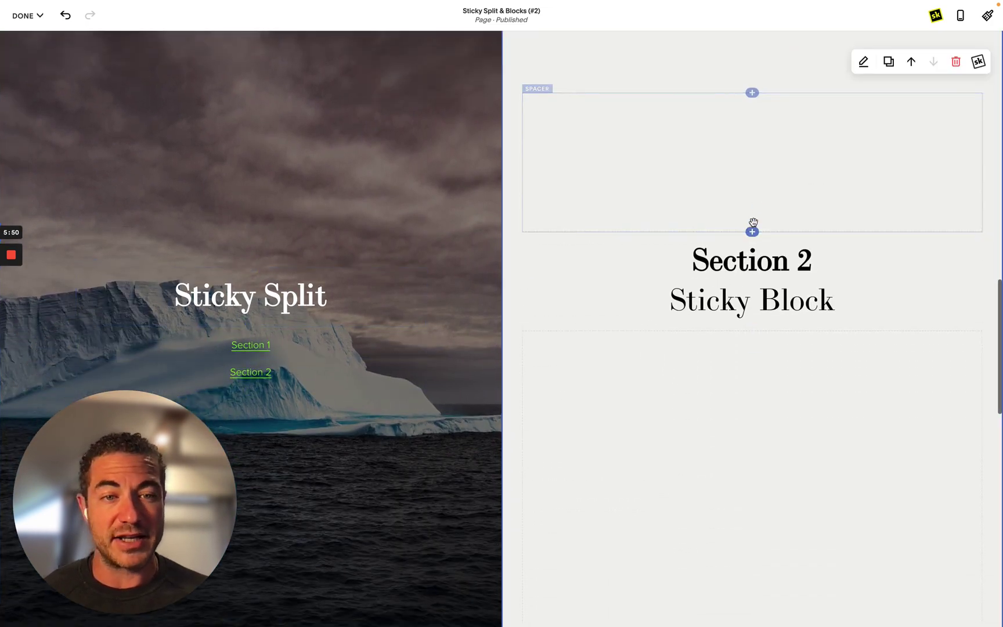
Apply SquareKicker's Sticky Block to the Section 2 text with Mode Top and a 50vh offset.
{"action": "left_click", "coordinate": [759, 249]}
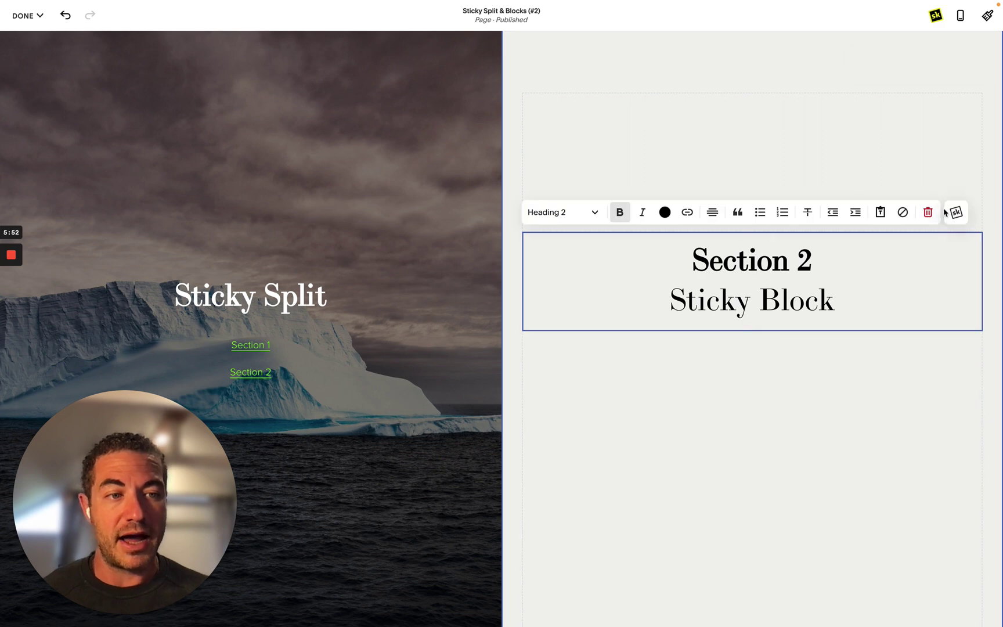
{"action": "left_click", "coordinate": [952, 212]}
{"action": "left_click", "coordinate": [851, 267]}
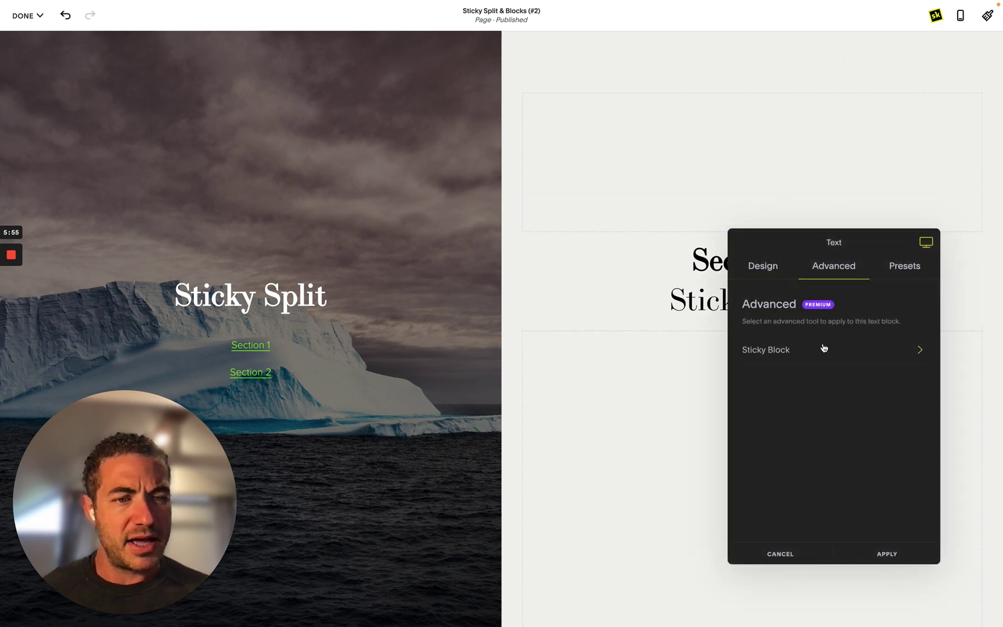
{"action": "left_click", "coordinate": [829, 352]}
{"action": "left_click", "coordinate": [866, 386]}
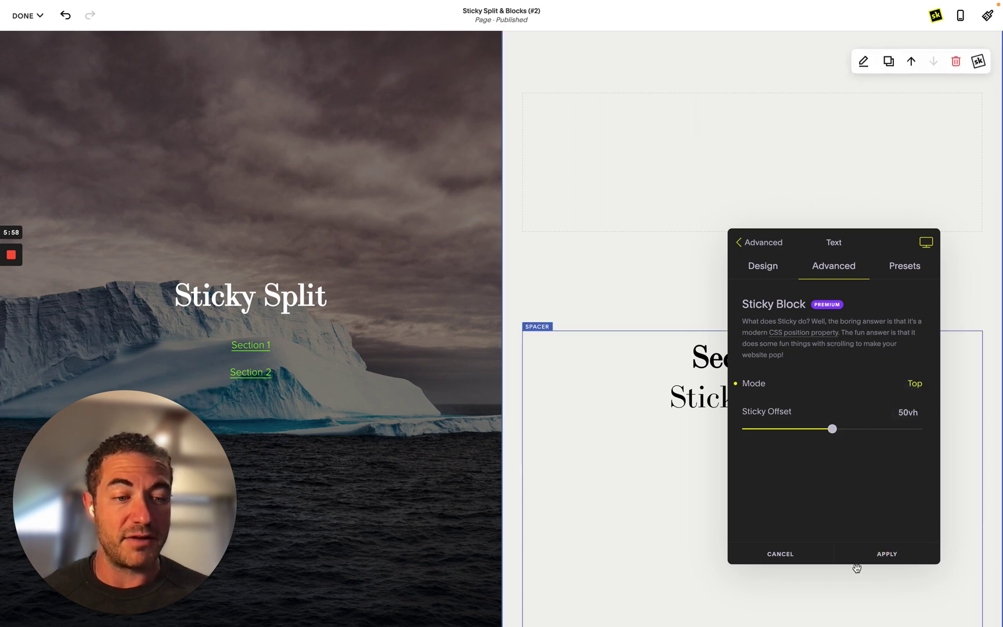
{"action": "left_click", "coordinate": [697, 482]}
Scroll through the page to confirm both Section 1 and Section 2 headings stick beside the iceberg hero.
{"action": "scroll", "coordinate": [406, 443], "scroll_direction": "up", "scroll_amount": 10}
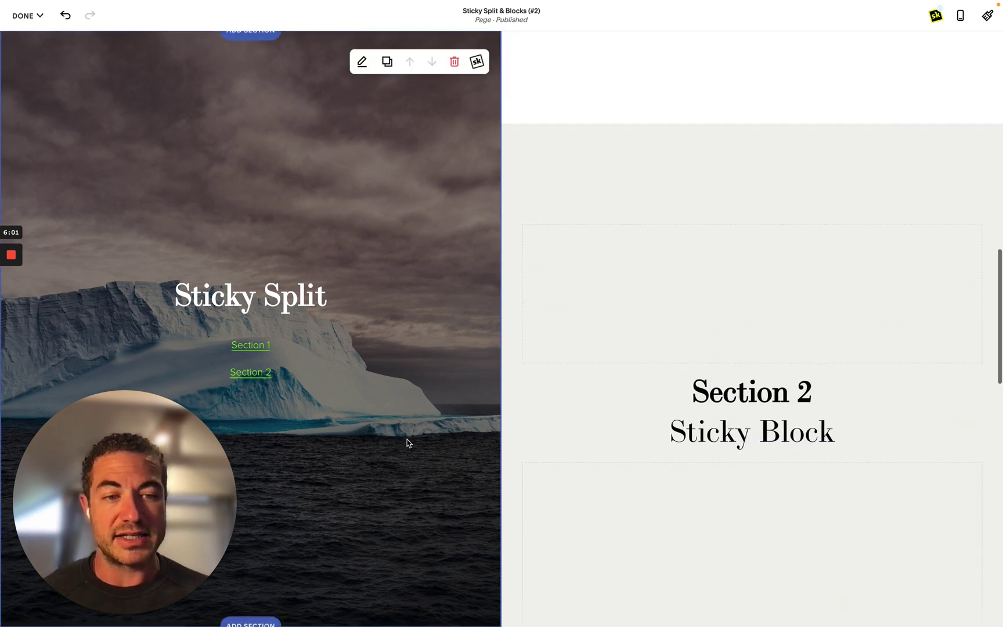
{"action": "scroll", "coordinate": [406, 443], "scroll_direction": "down", "scroll_amount": 10}
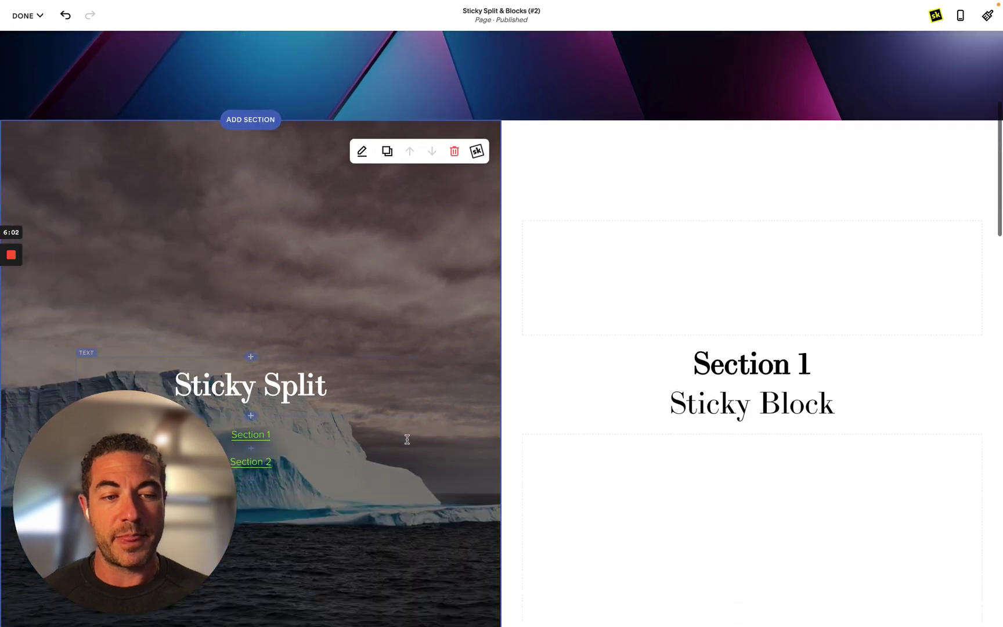
{"action": "scroll", "coordinate": [406, 443], "scroll_direction": "down", "scroll_amount": 6}
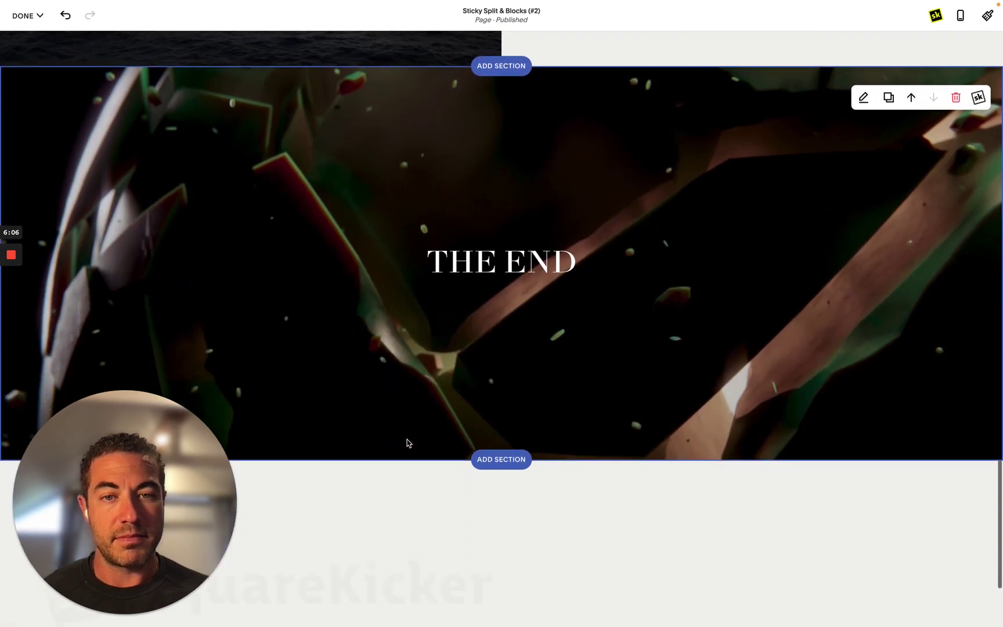
{"action": "scroll", "coordinate": [408, 443], "scroll_direction": "up", "scroll_amount": 8}
Save the page edits from the DONE menu and exit the editor.
{"action": "left_click", "coordinate": [26, 16]}
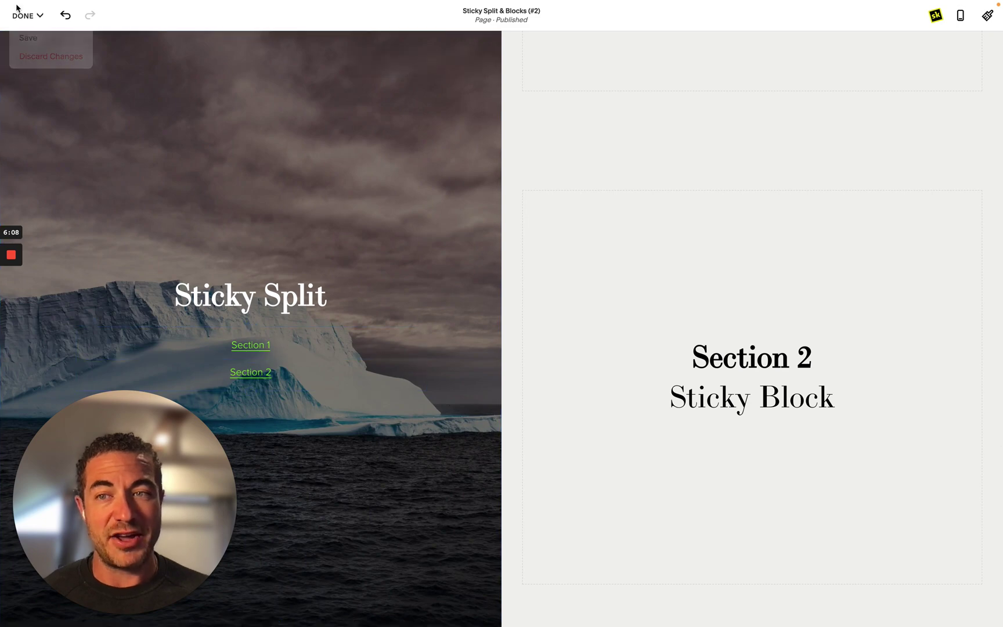
{"action": "left_click", "coordinate": [29, 38]}
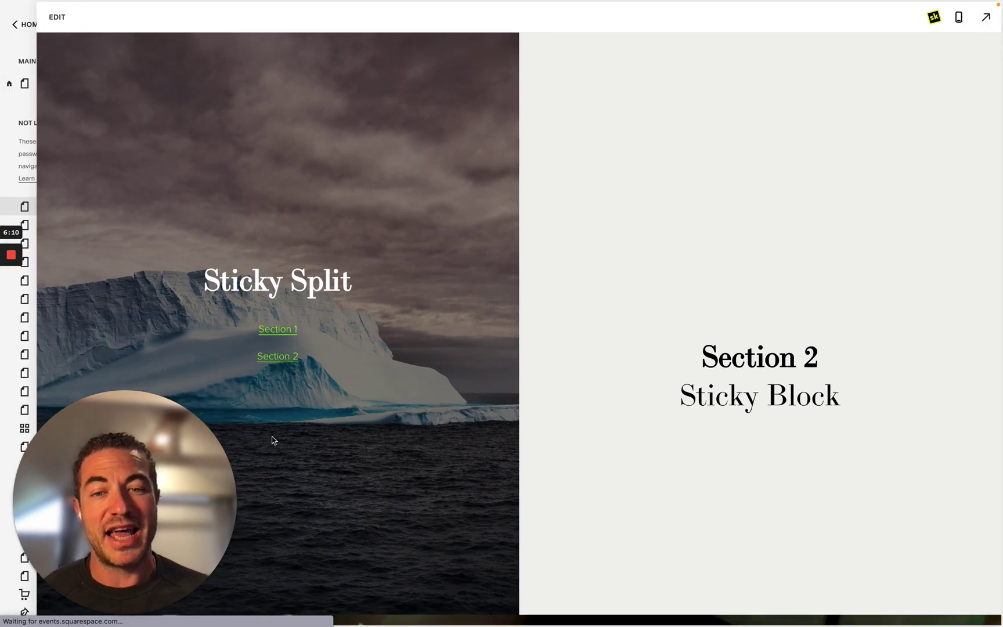